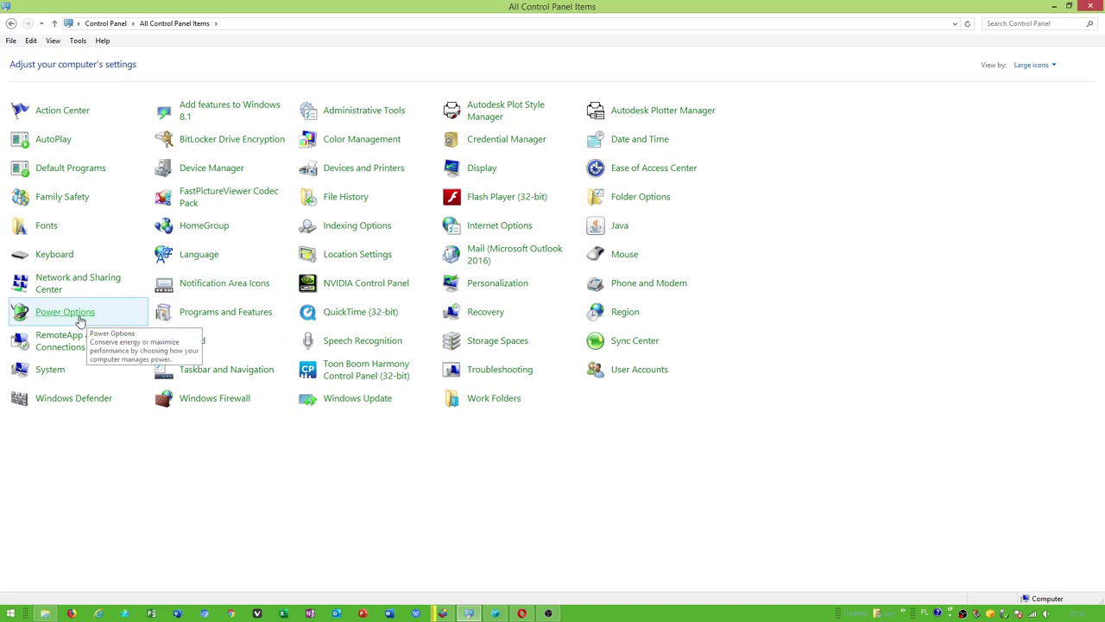
Step: Open the Power Options page and launch the Registry Editor by searching for regedit
left_click(74, 319)
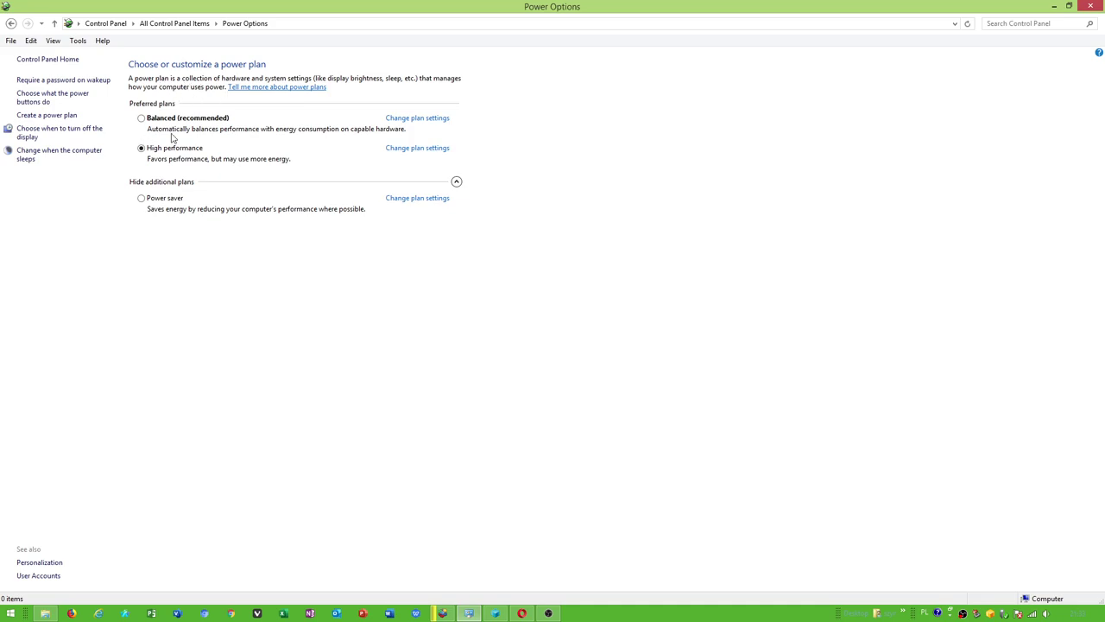
left_click(17, 613)
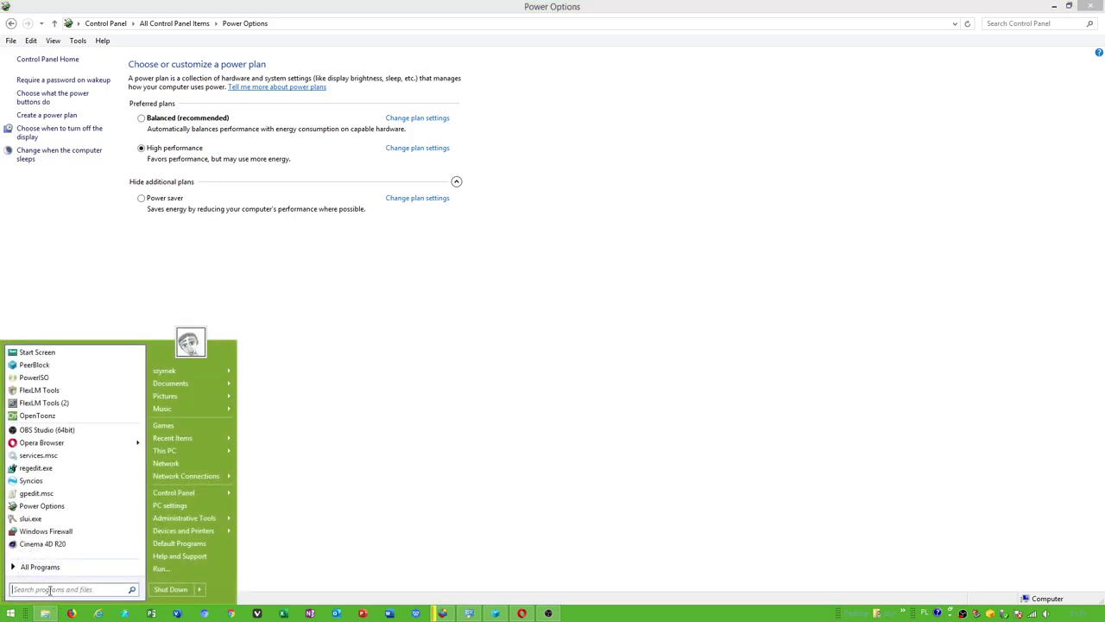
type("regedit")
left_click(48, 364)
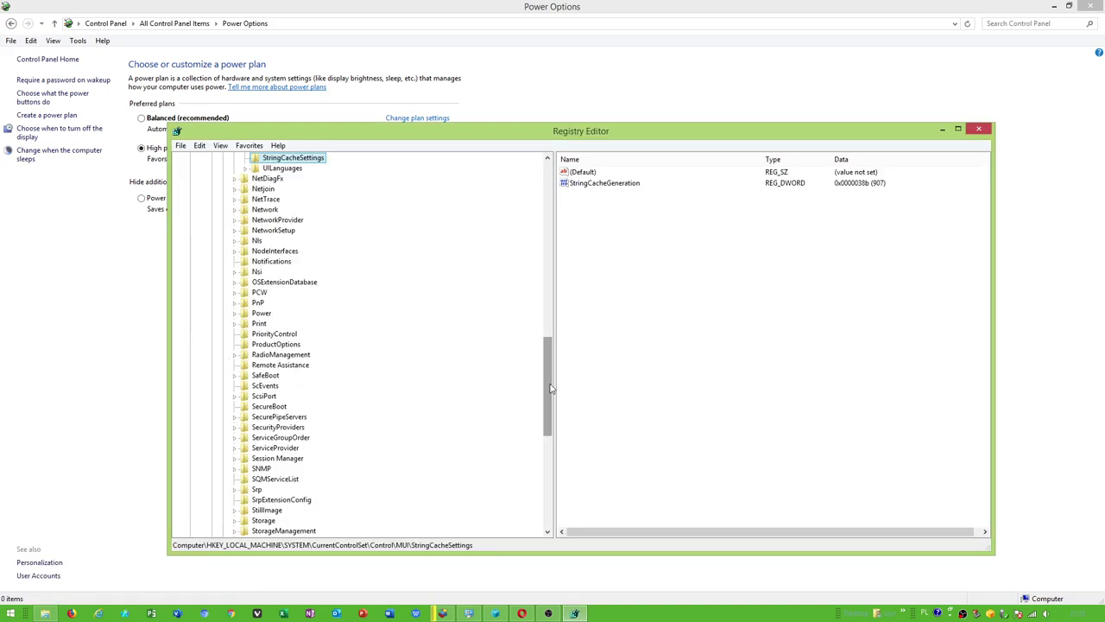
Step: Expand the registry tree to HKEY_LOCAL_MACHINE\SYSTEM\CurrentControlSet\Control
left_click_drag(551, 388, 551, 216)
left_click(201, 250)
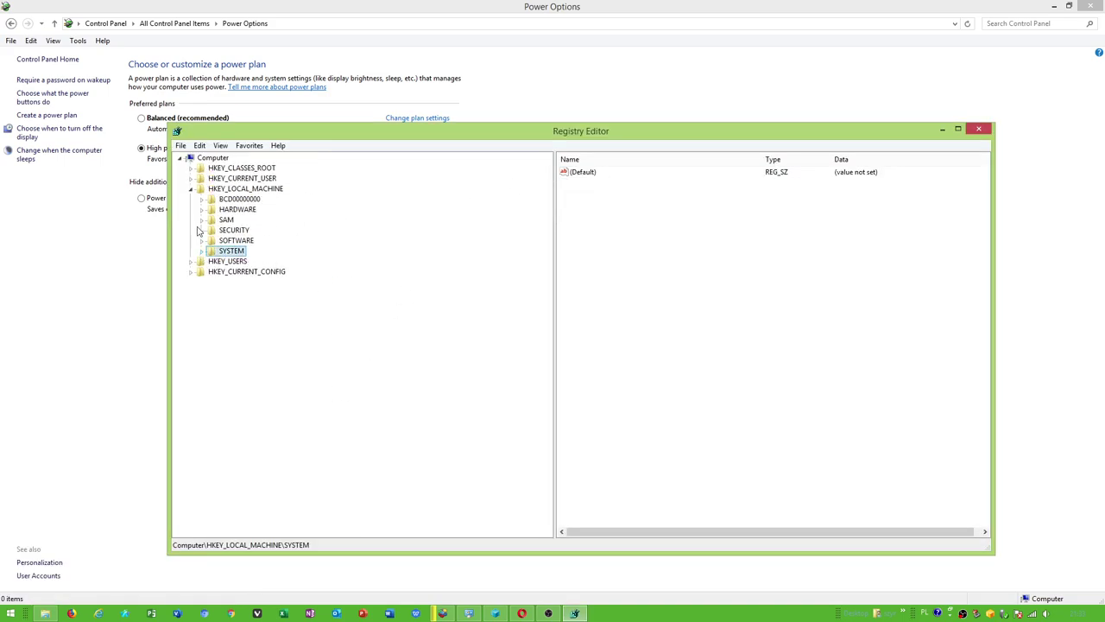
left_click(244, 189)
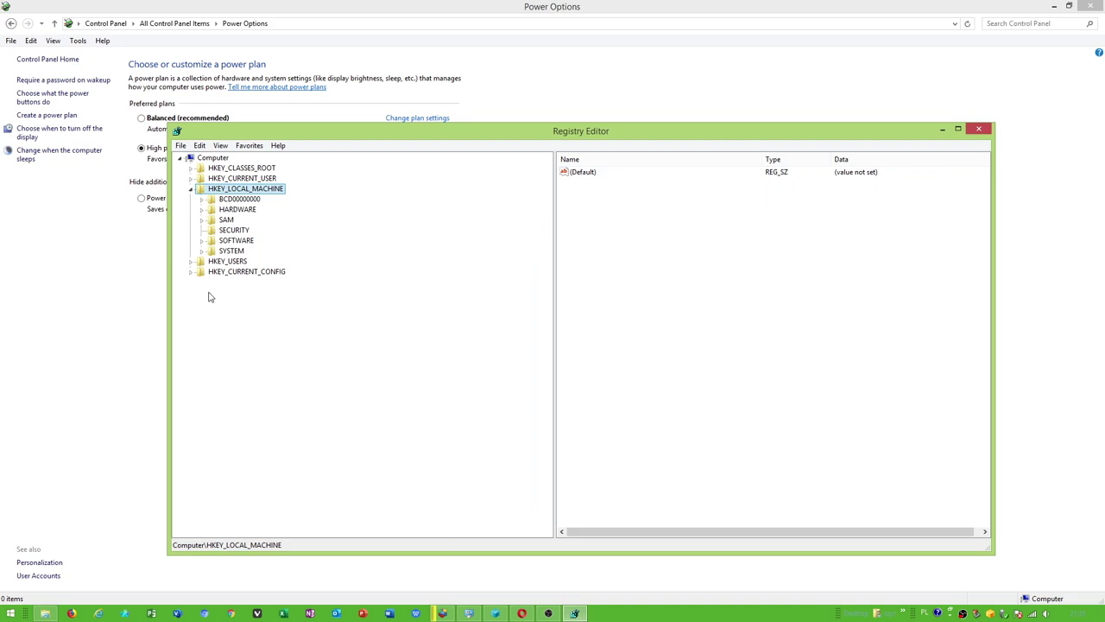
left_click(230, 251)
left_click(202, 251)
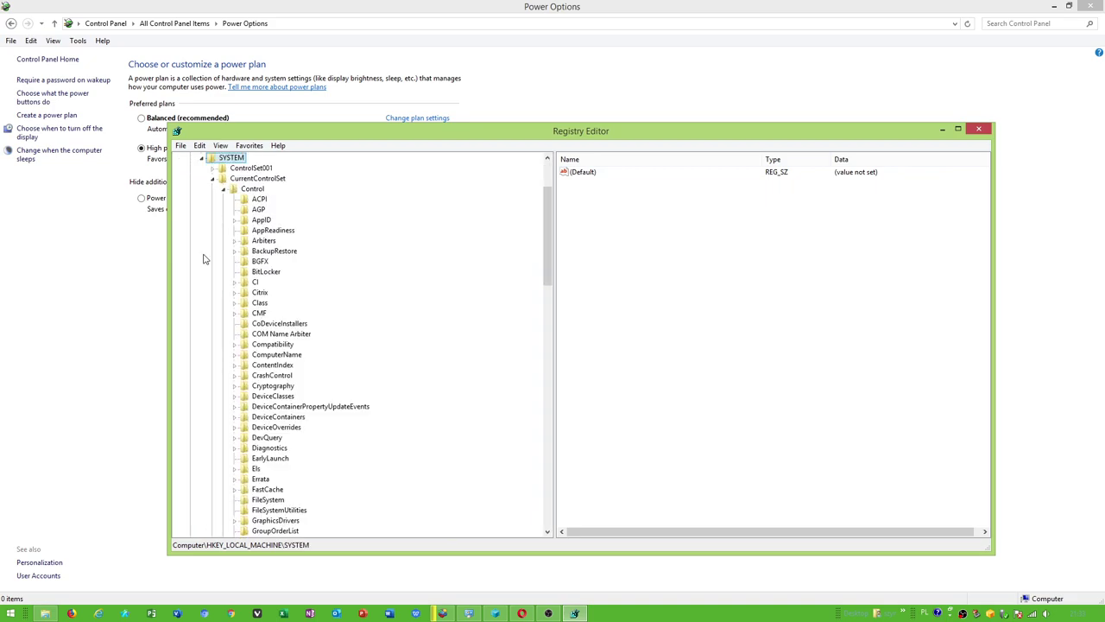
left_click(224, 189)
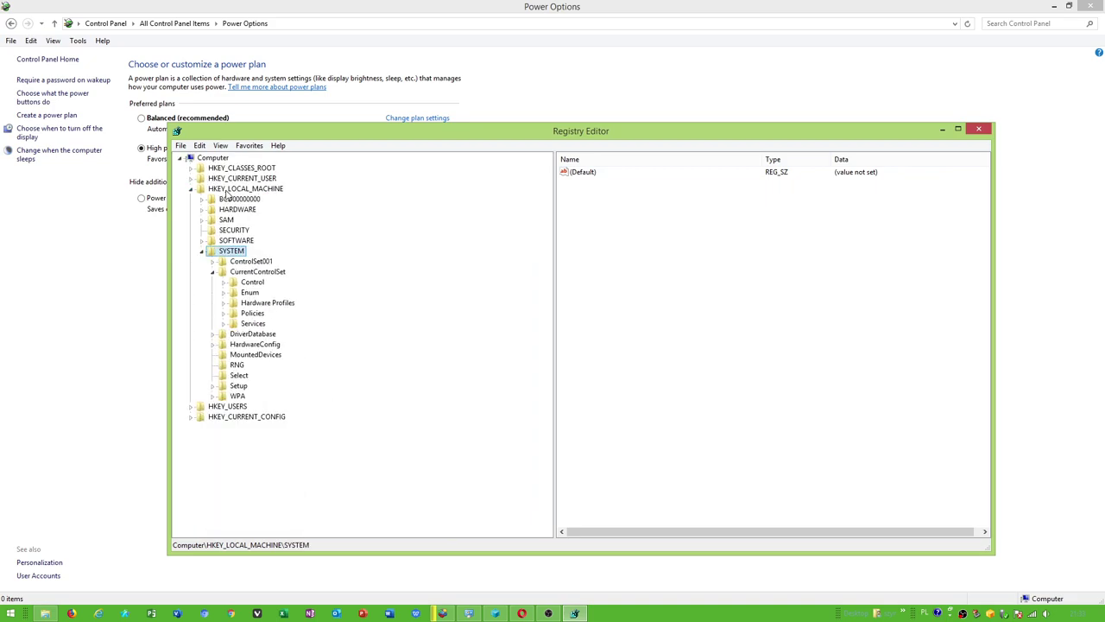
left_click(273, 272)
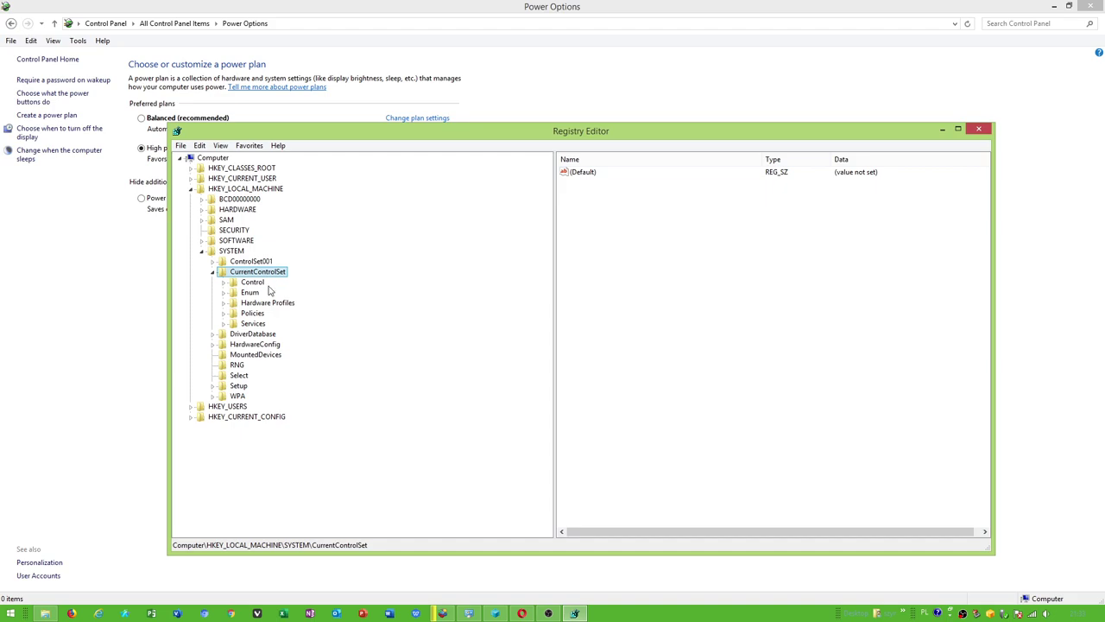
left_click(224, 282)
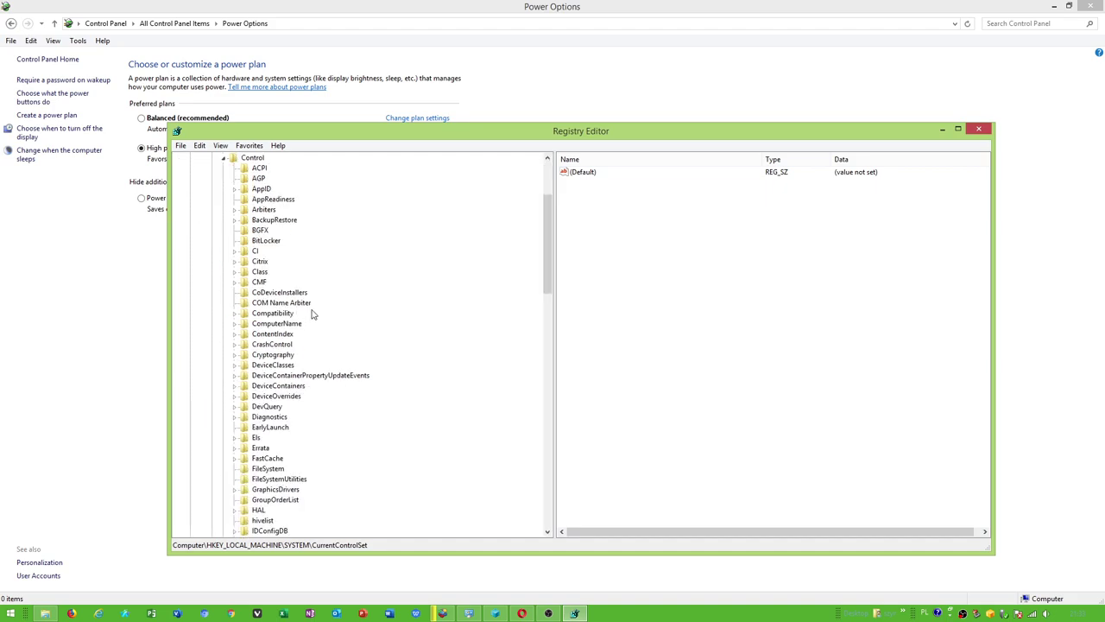
Step: Expand the MUI key under Control and select its StringCacheSettings subkey
scroll(285, 372, "down", 6)
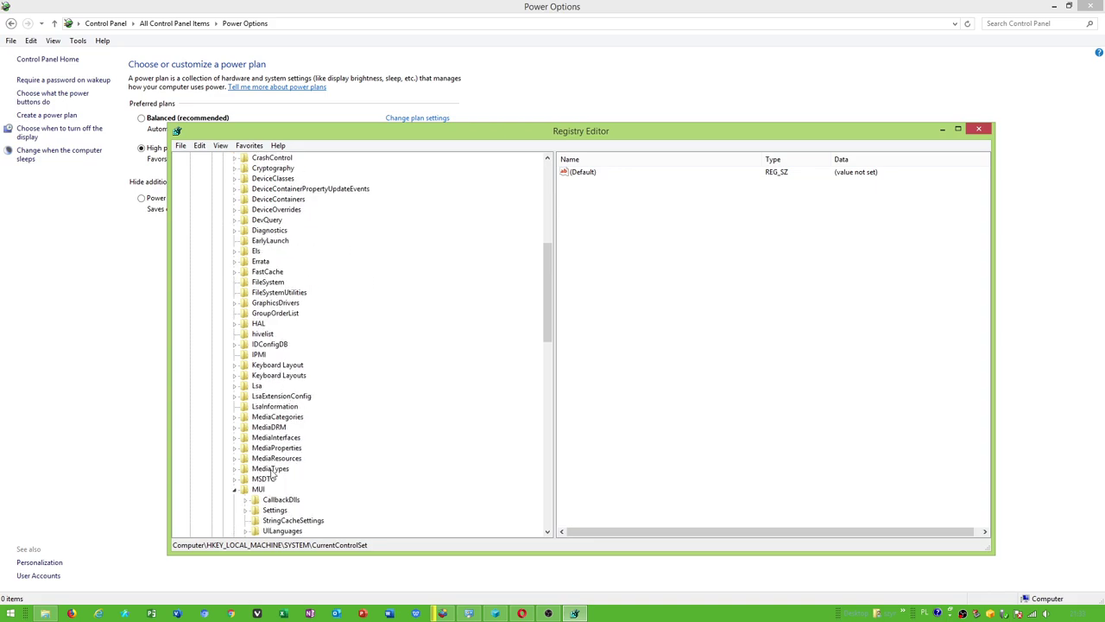
scroll(262, 503, "down", 3)
left_click(235, 396)
left_click(258, 396)
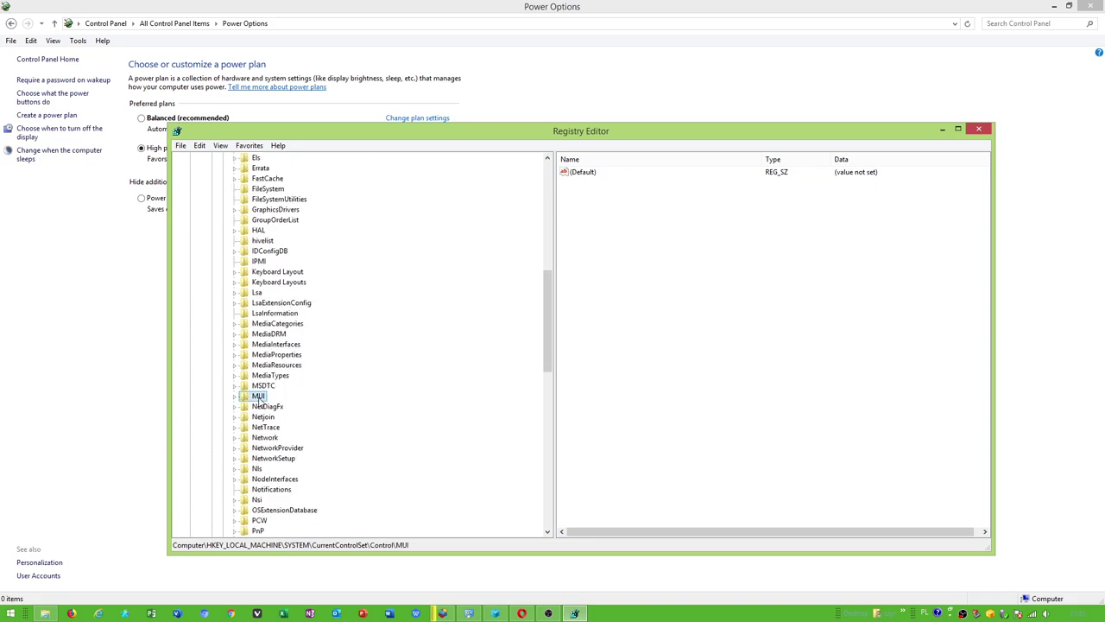
left_click(236, 397)
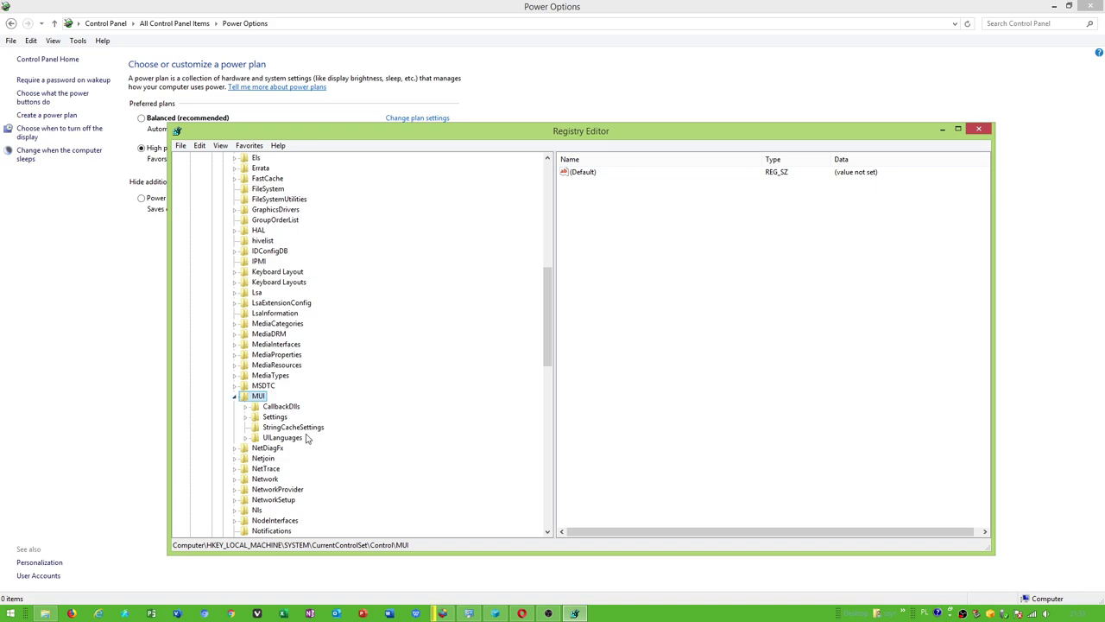
left_click(289, 428)
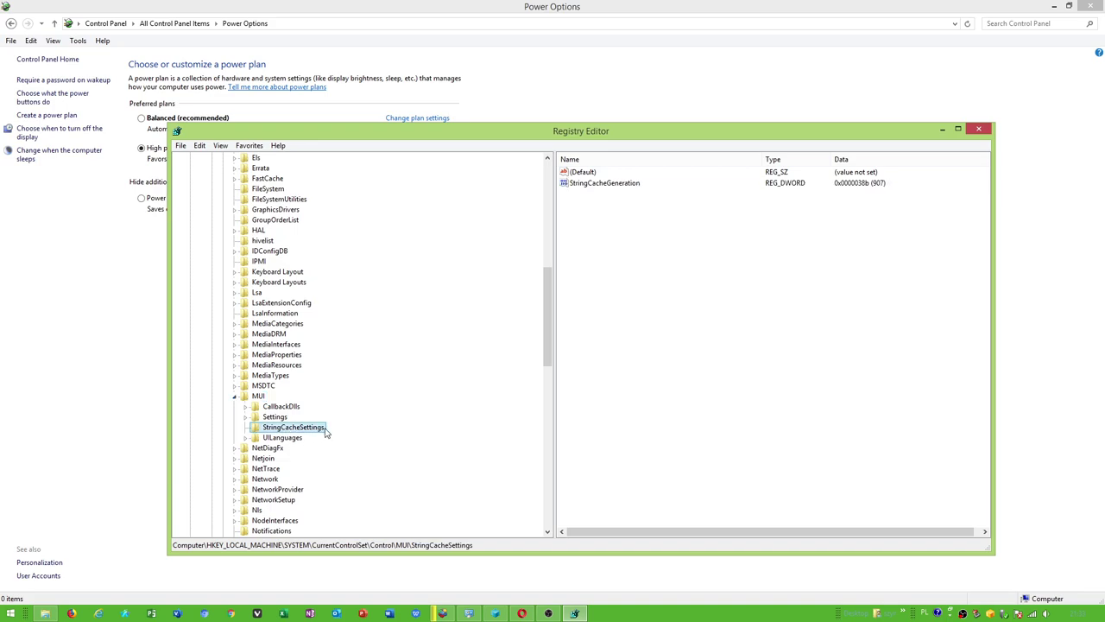
right_click(295, 430)
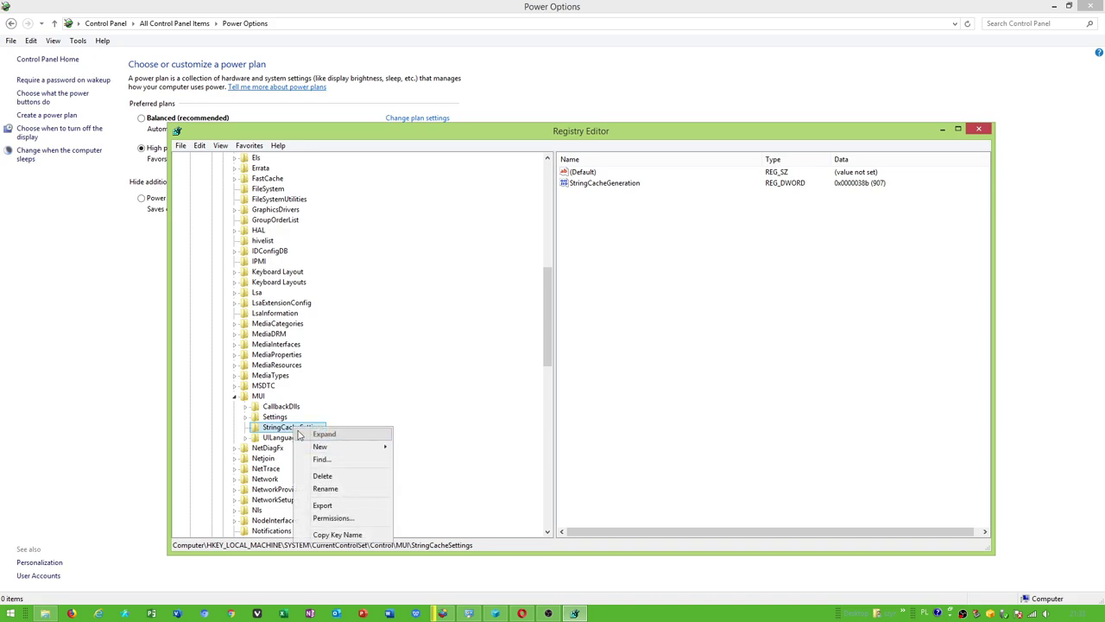
right_click(262, 399)
mouse_move(303, 421)
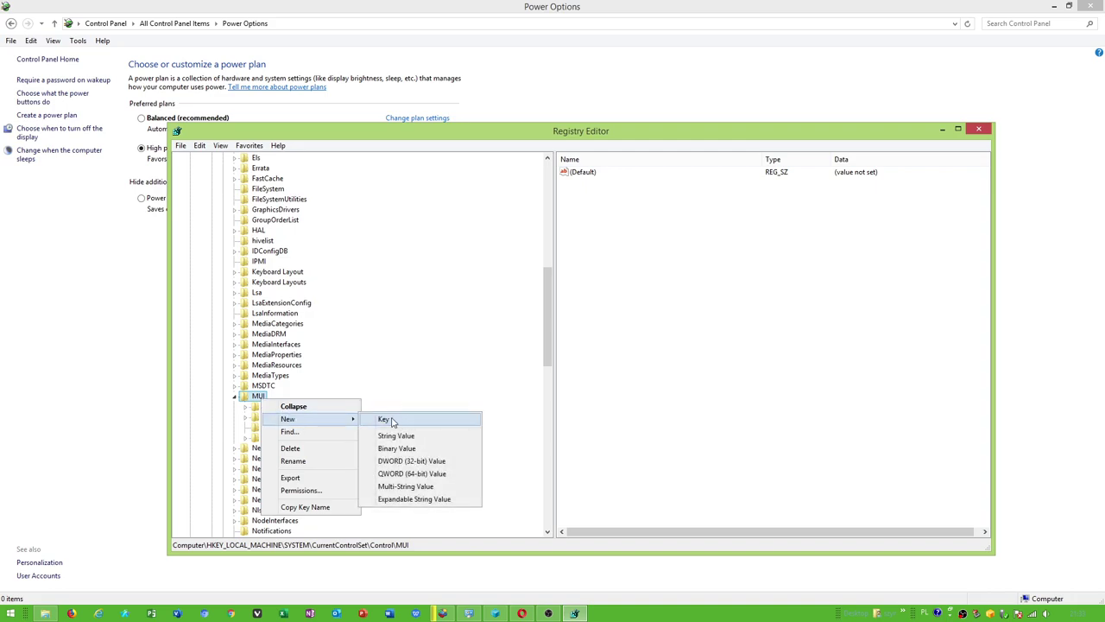
left_click(251, 397)
left_click(293, 427)
left_click(603, 184)
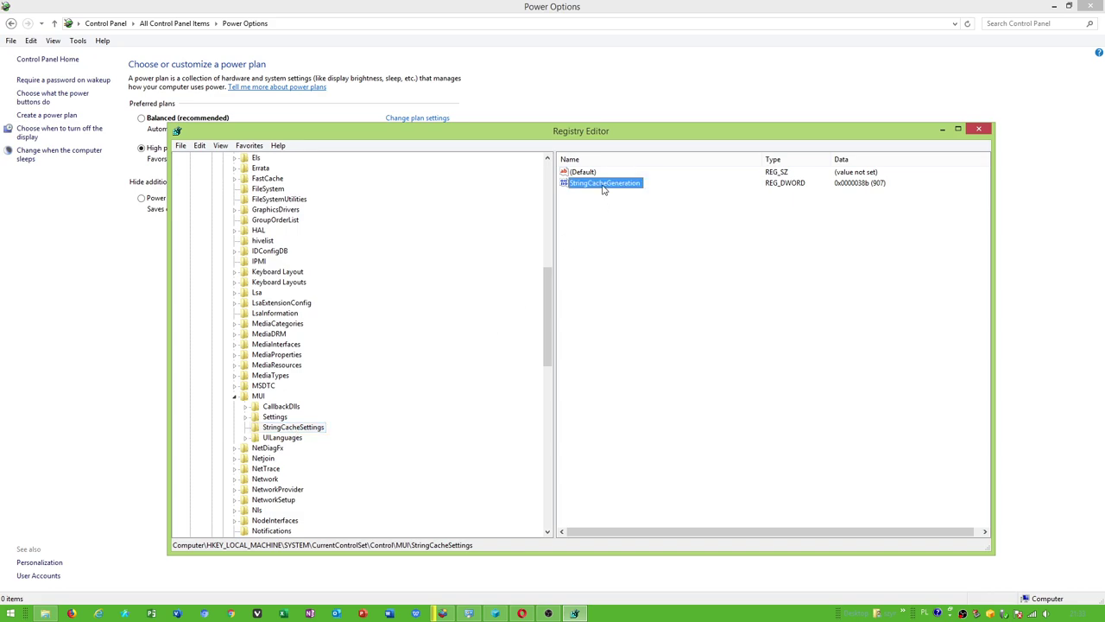
right_click(593, 209)
mouse_move(602, 220)
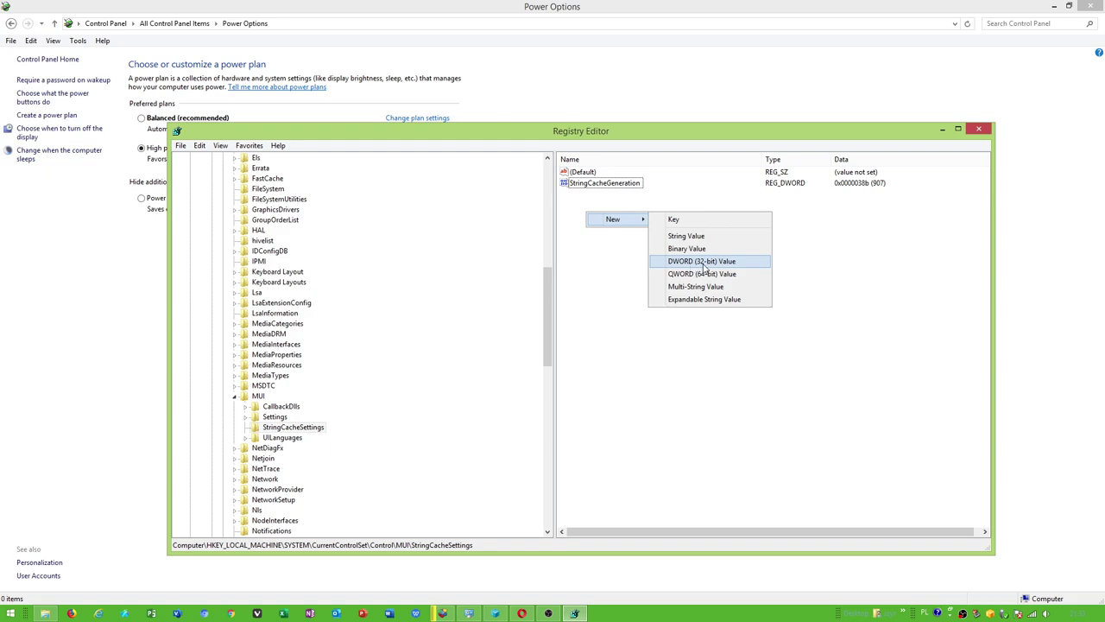
left_click(604, 289)
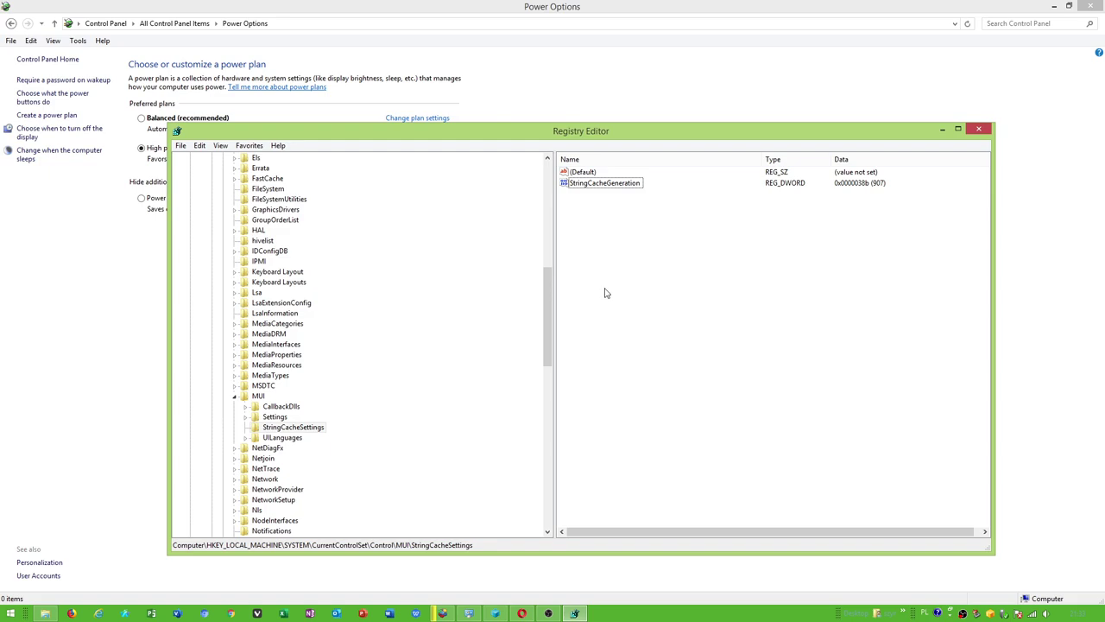
Step: Inspect the name and data of the StringCacheGeneration DWORD value without editing it, and close the Registry Editor
left_click(584, 183)
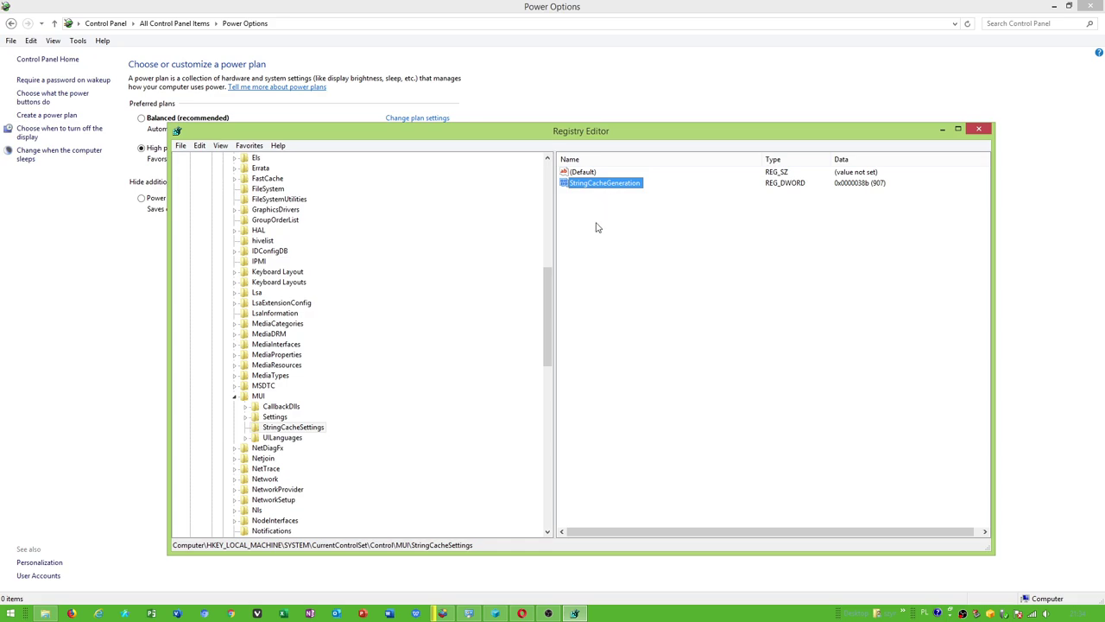
key("F2")
key("Return")
double_click(596, 186)
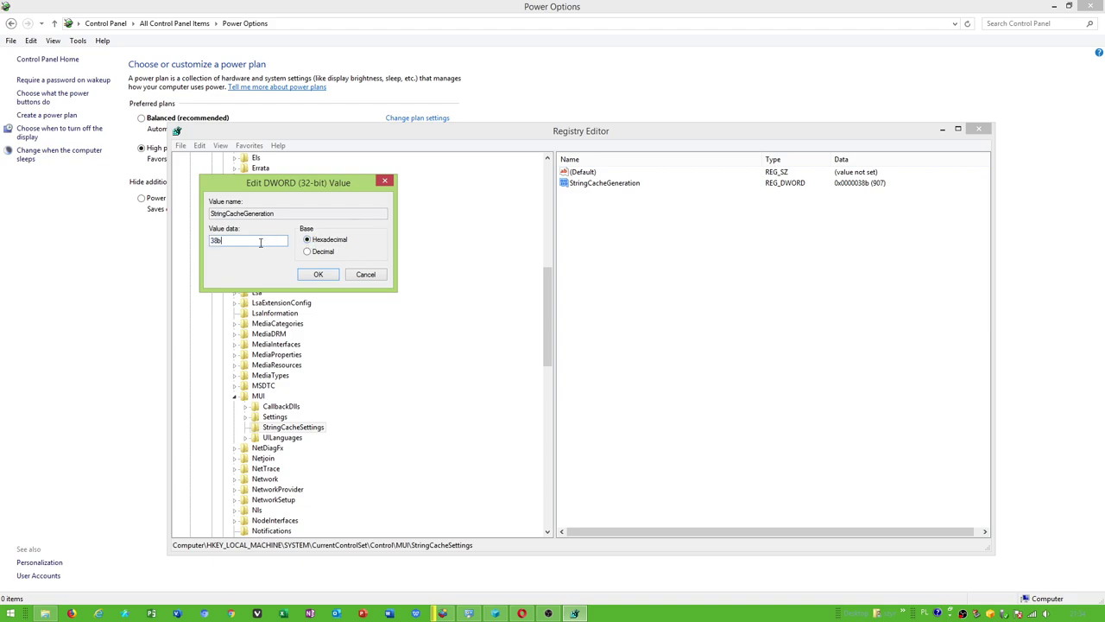
left_click(362, 274)
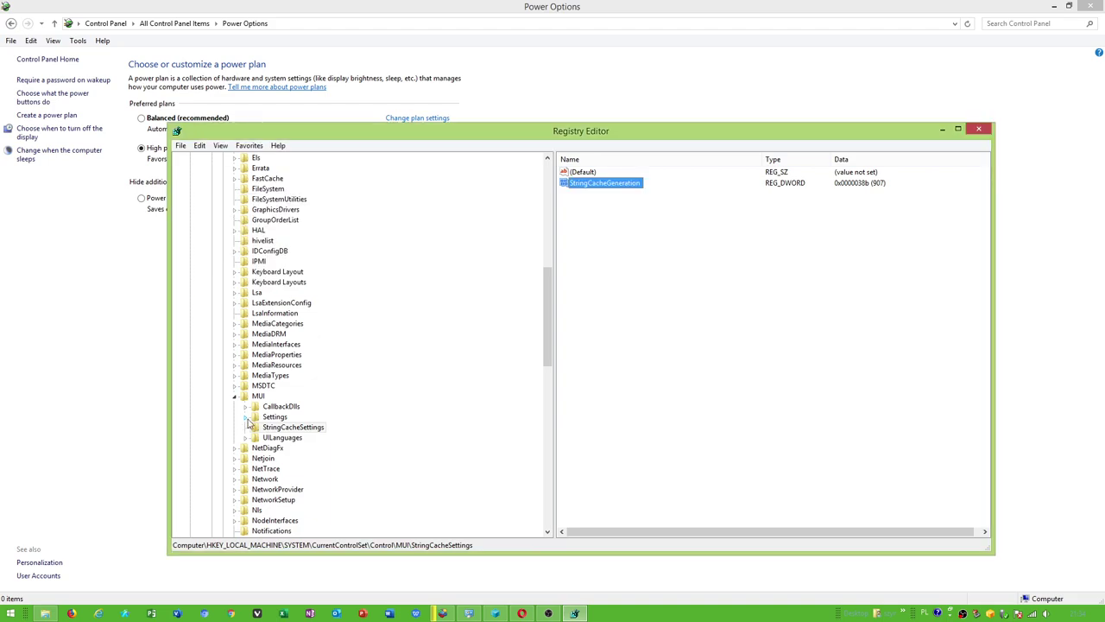
left_click(978, 128)
Step: Open the High performance plan's advanced power settings and check Allow hybrid sleep in the Sleep category
left_click(427, 150)
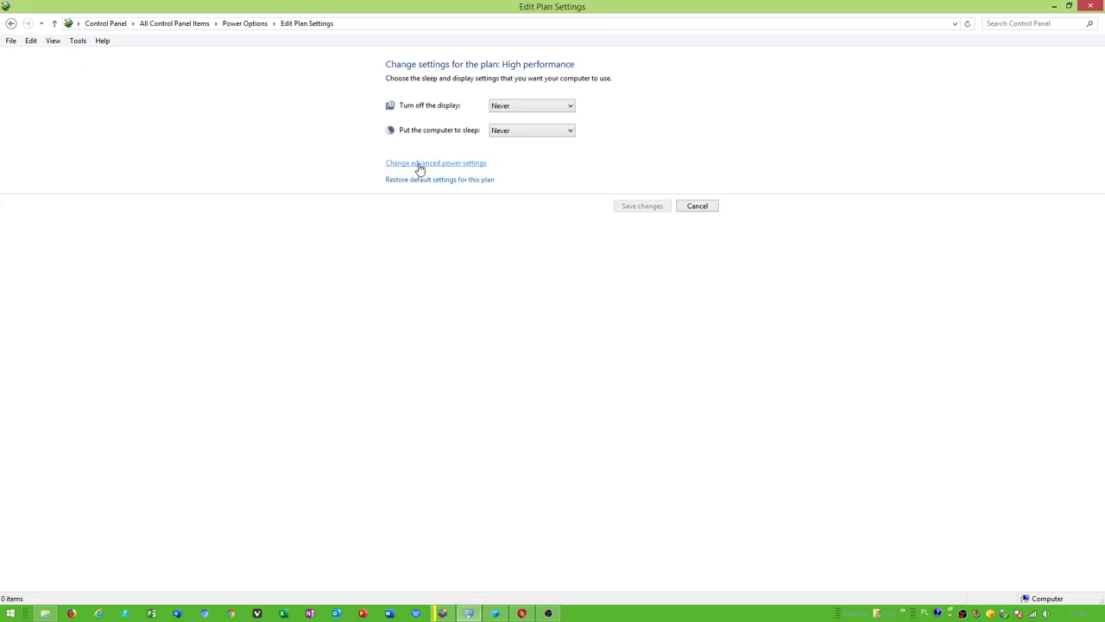
left_click(405, 164)
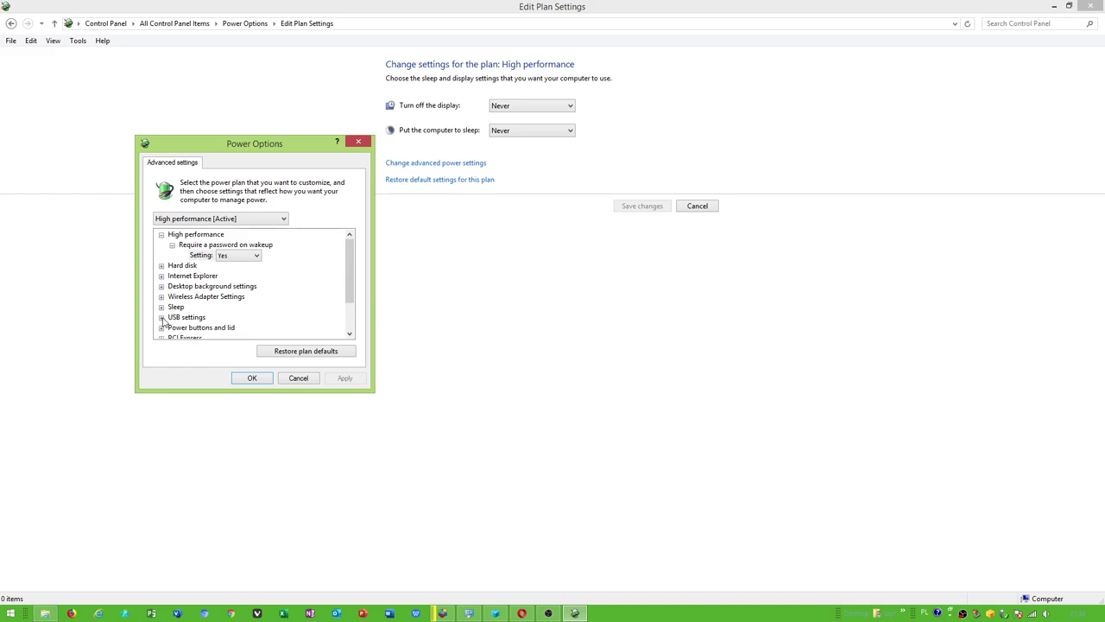
left_click(161, 307)
left_click(172, 306)
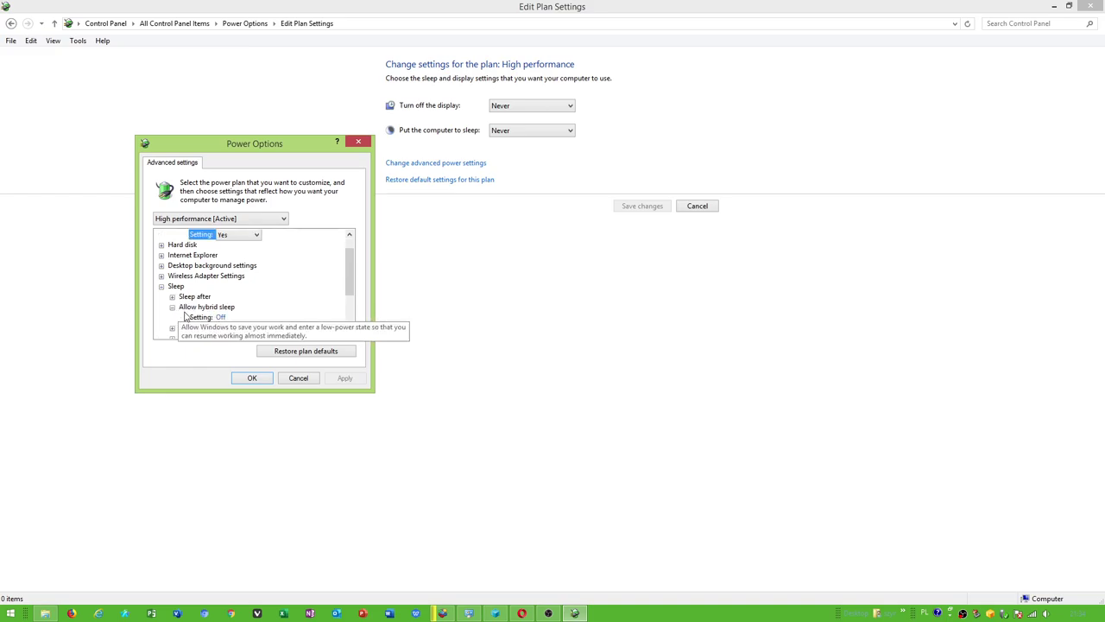
left_click(162, 287)
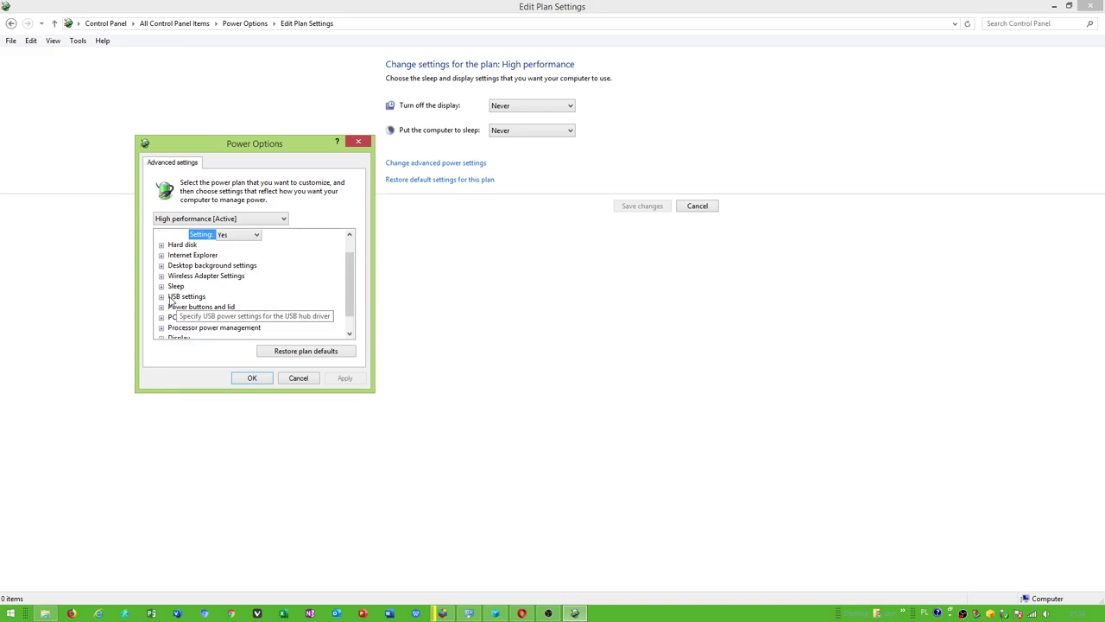
Step: Check the USB selective suspend setting under USB settings
scroll(173, 316, "down", 1)
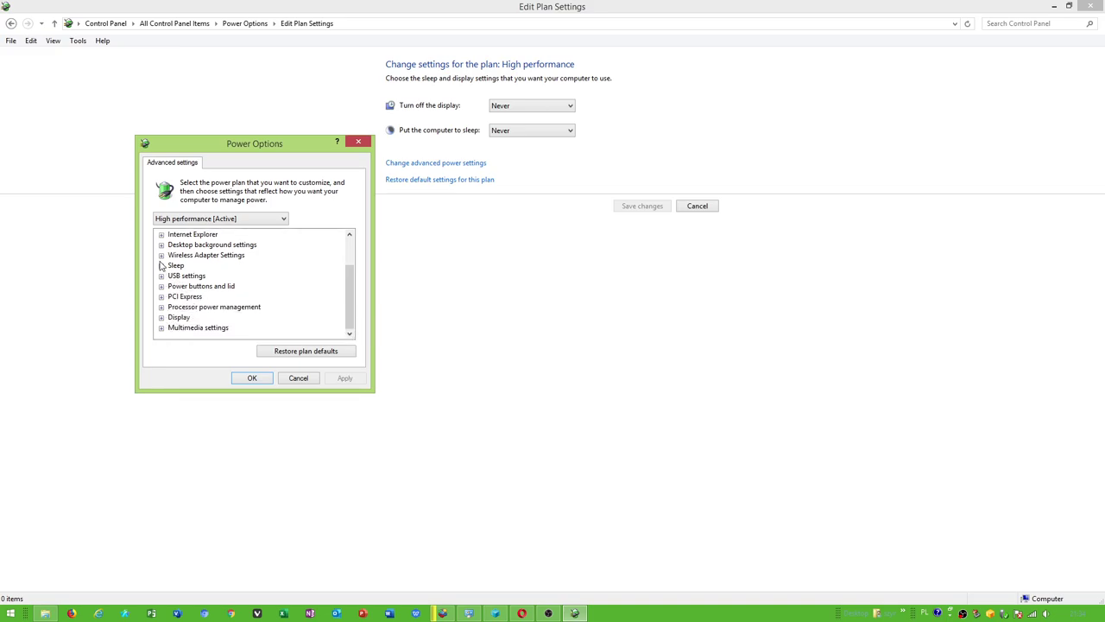
left_click(161, 276)
left_click(172, 286)
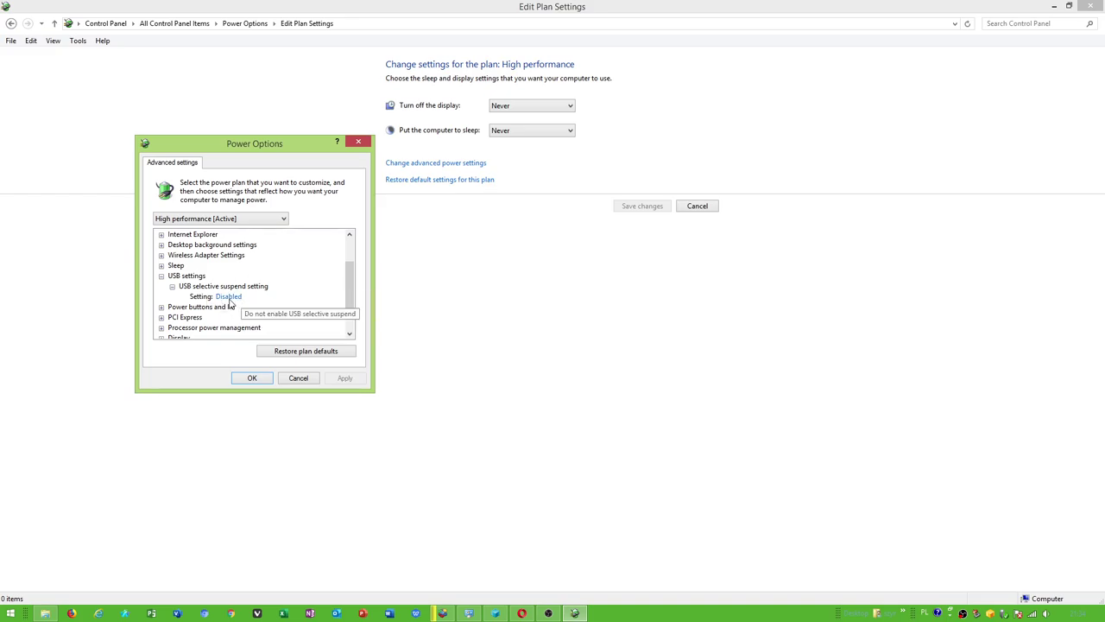
Step: Check the Turn off hard disk after setting under Hard disk, and close the advanced power settings unchanged
left_click_drag(350, 292, 351, 270)
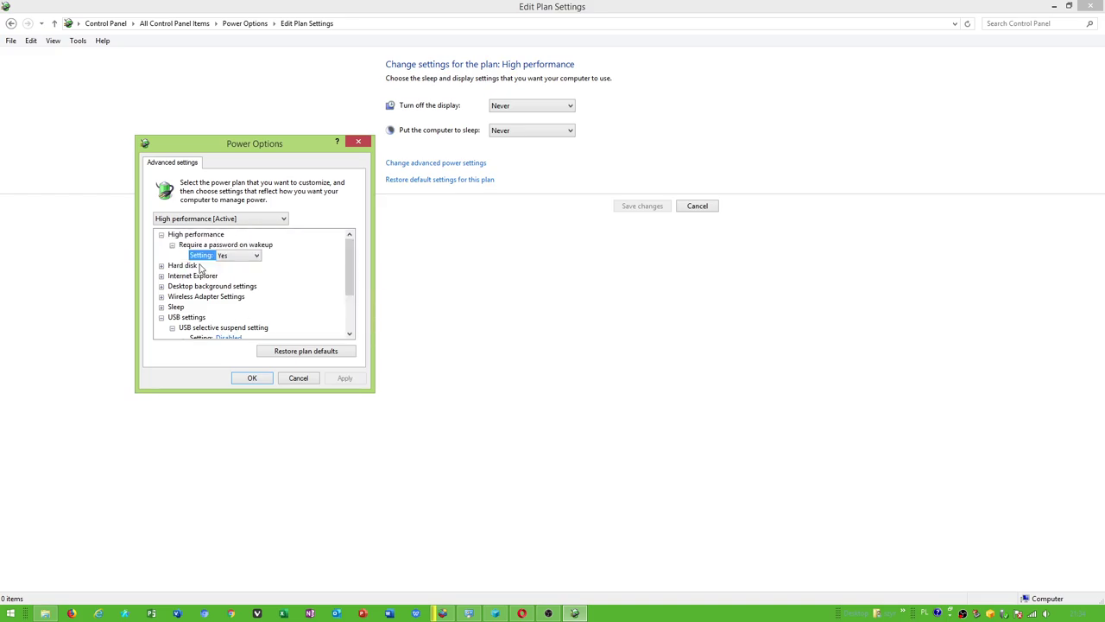
left_click(161, 266)
left_click(172, 276)
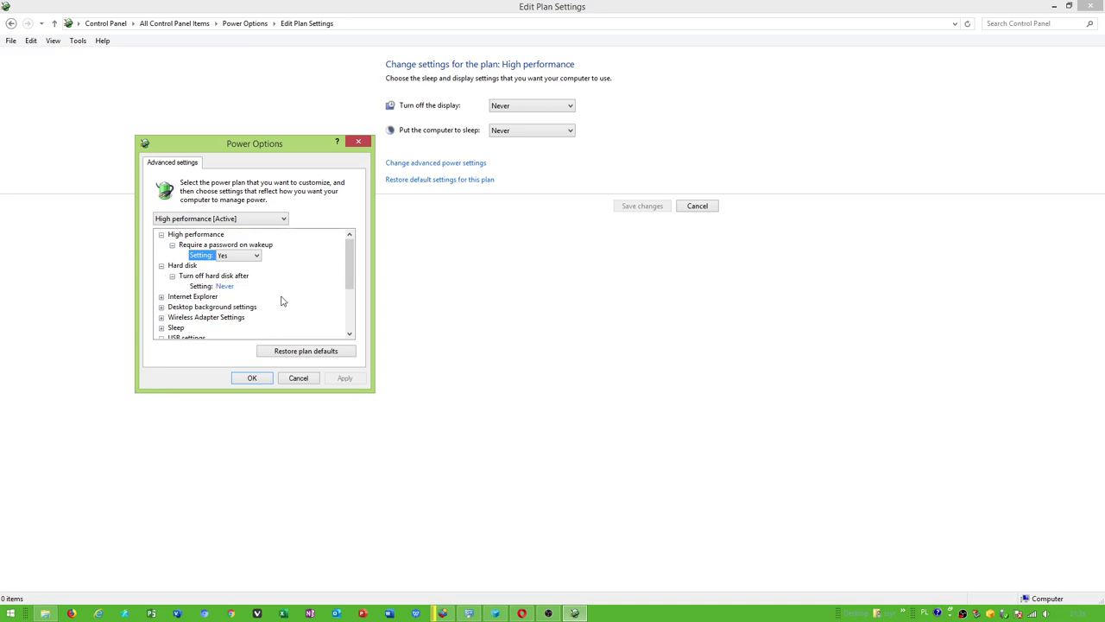
left_click(251, 286)
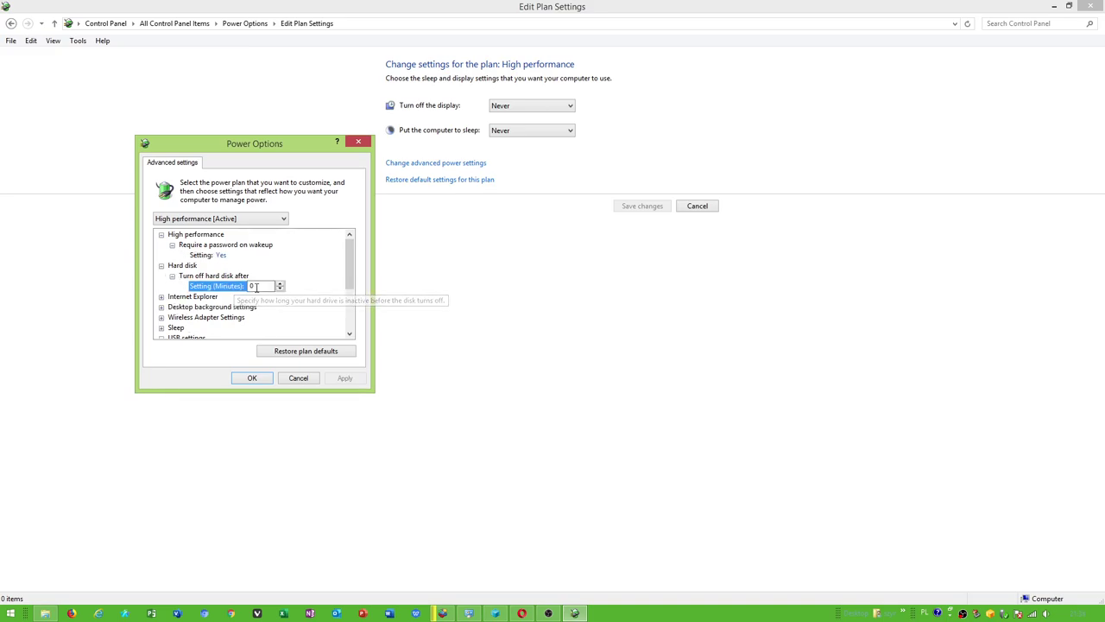
left_click(359, 141)
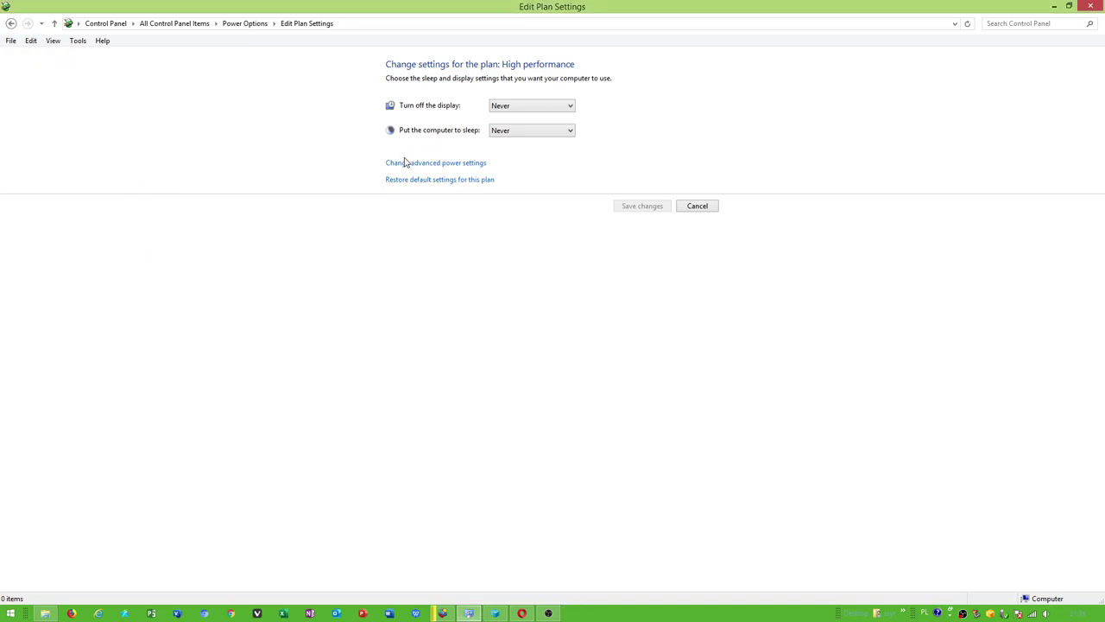
Step: Review the power button and shutdown settings page, including fast startup, and return to the Power Options overview
left_click(11, 24)
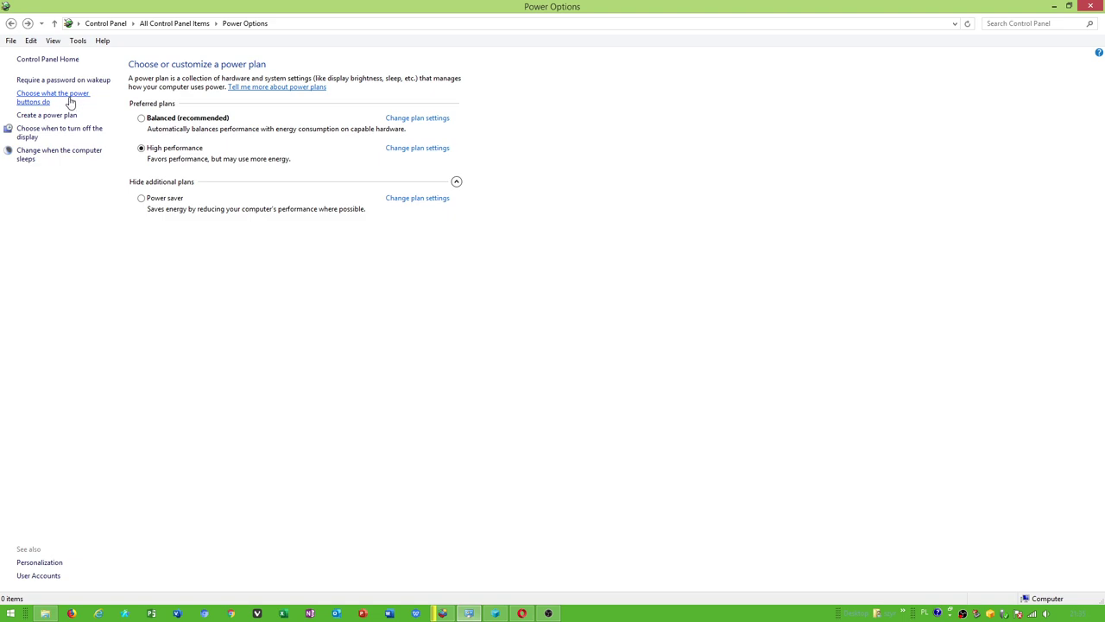
left_click(87, 94)
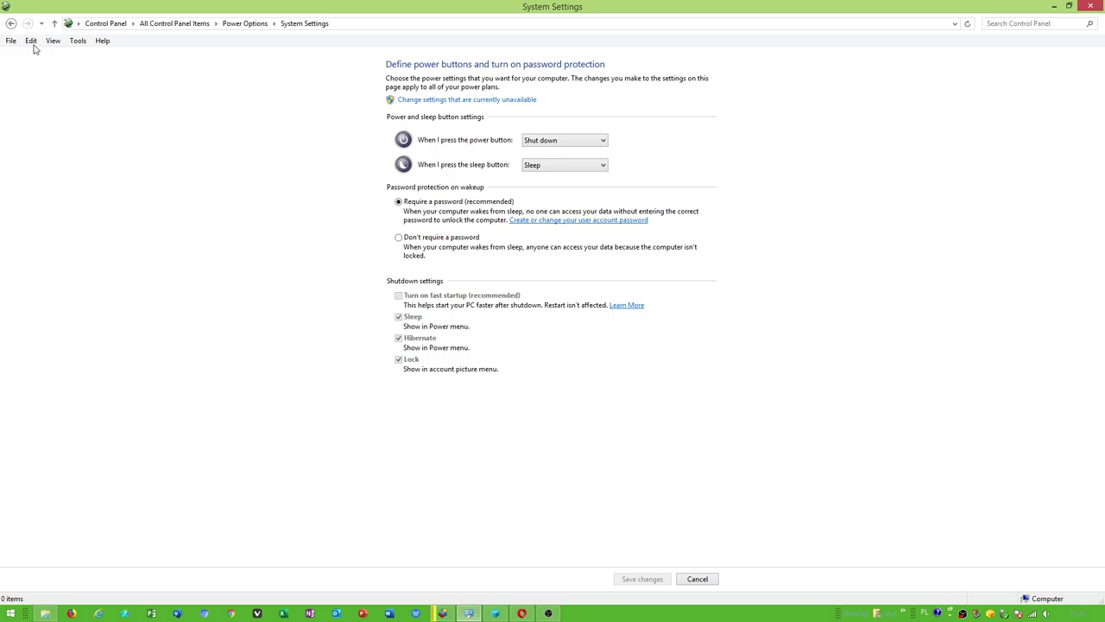
left_click(11, 23)
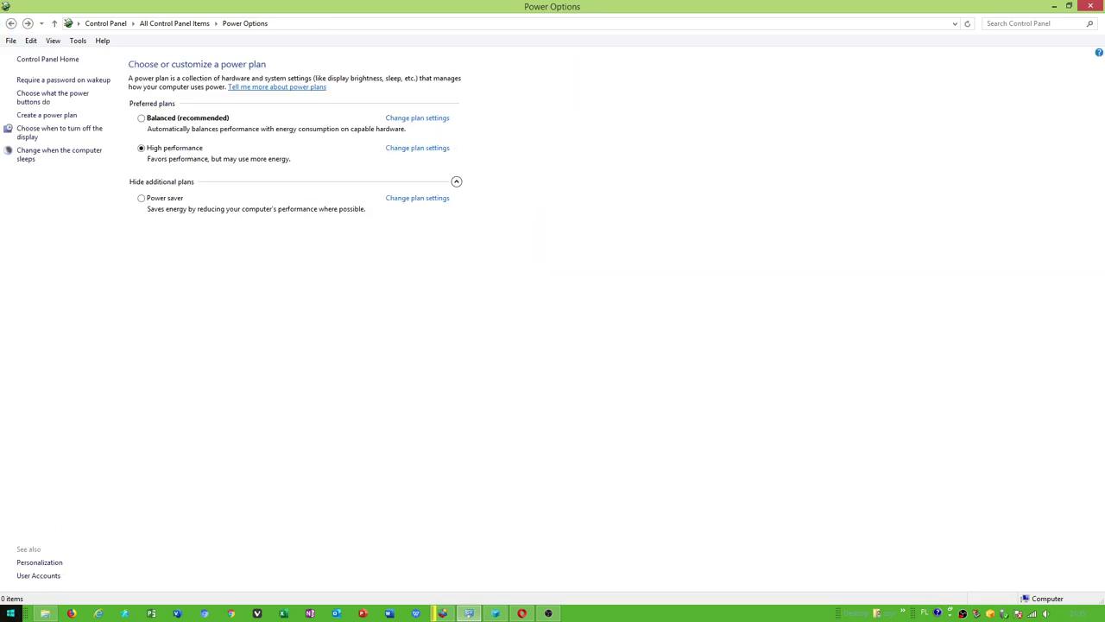
Step: Search for services.msc and open the Services console
left_click(11, 613)
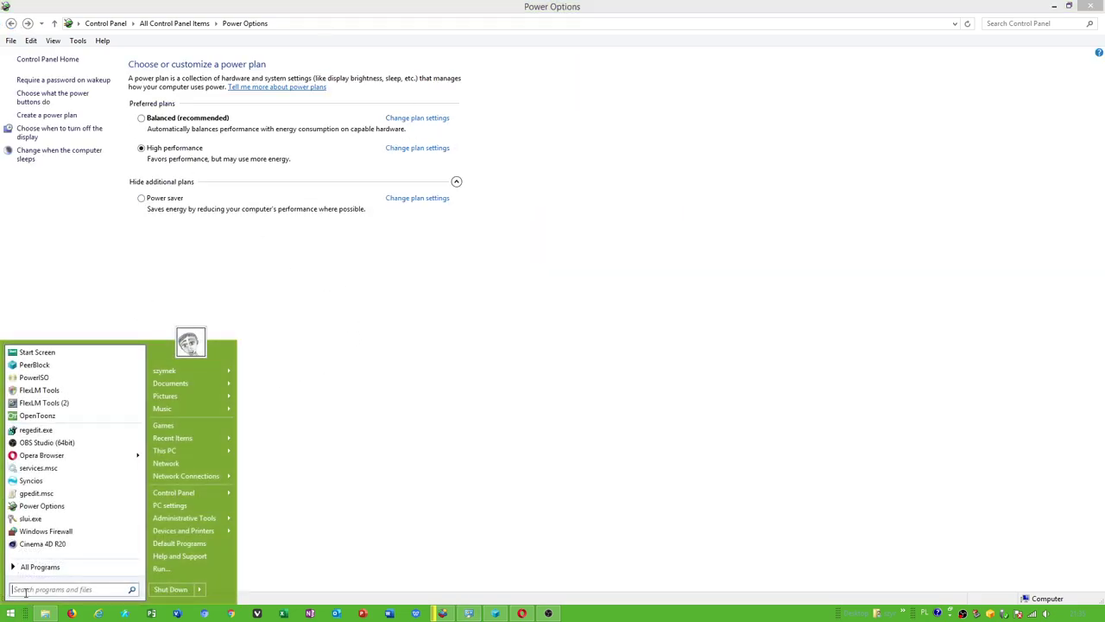
type("serv")
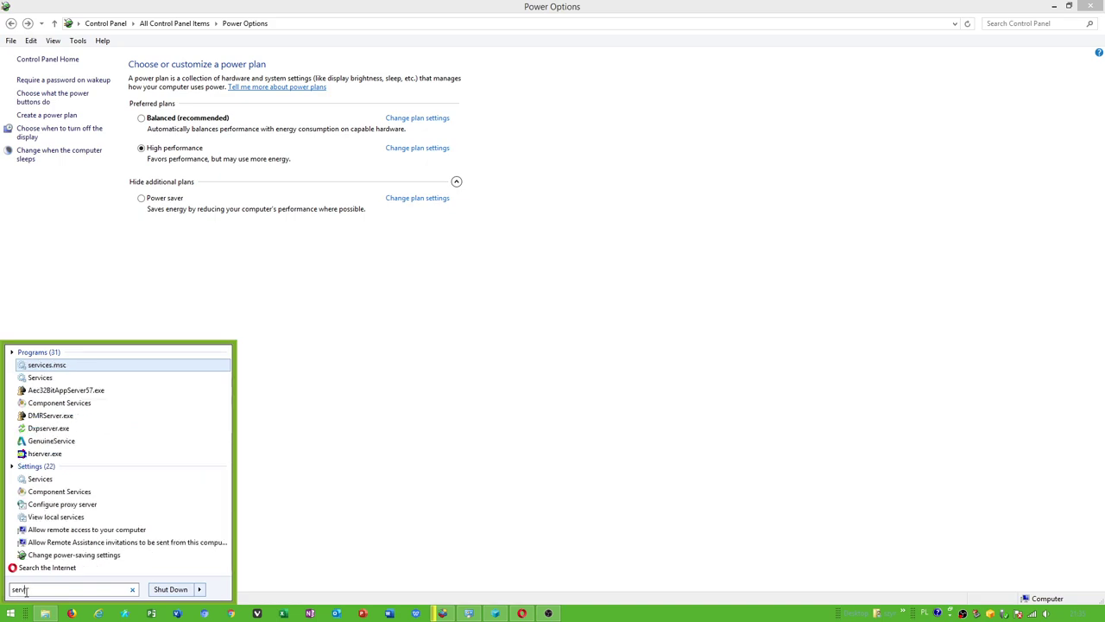
type("ices.msc")
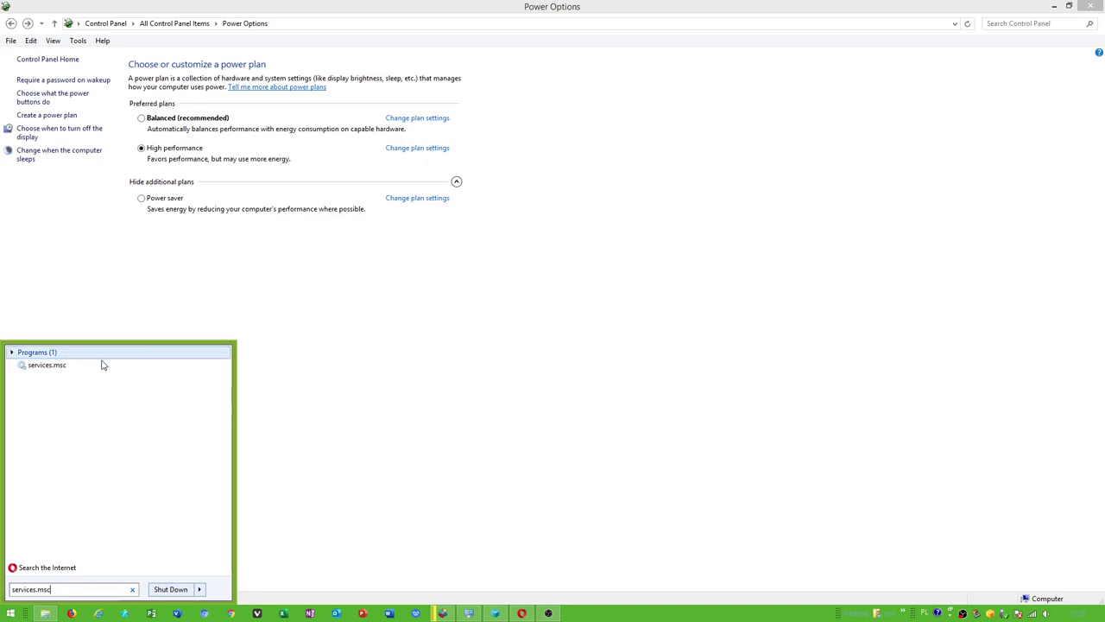
left_click(58, 367)
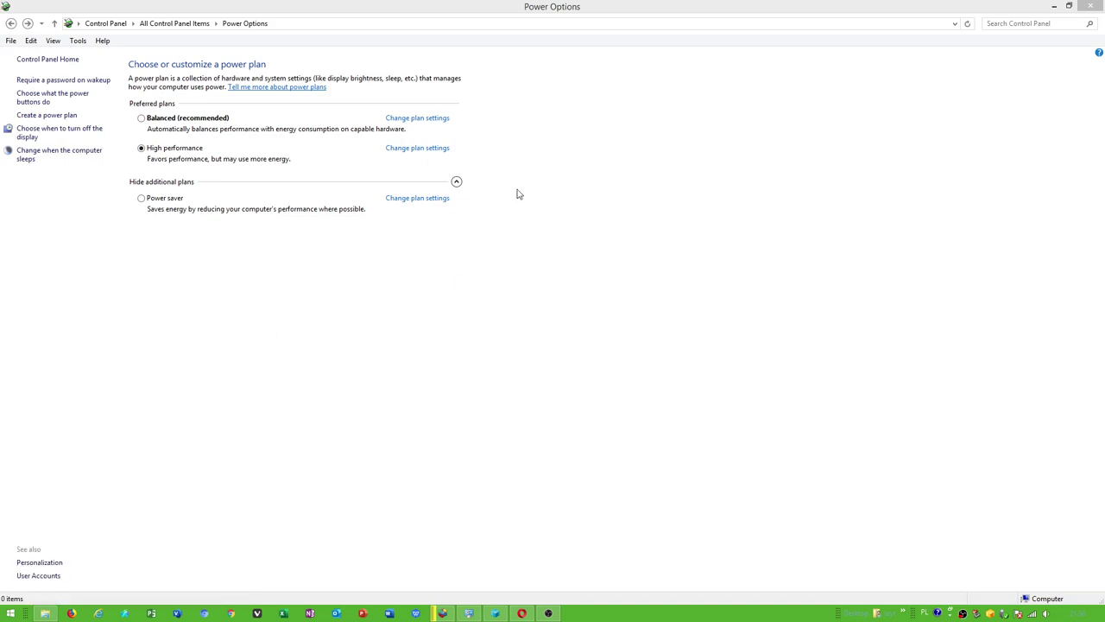
Step: Locate the Superfetch service in the list of local services and select it
left_click_drag(946, 278, 947, 451)
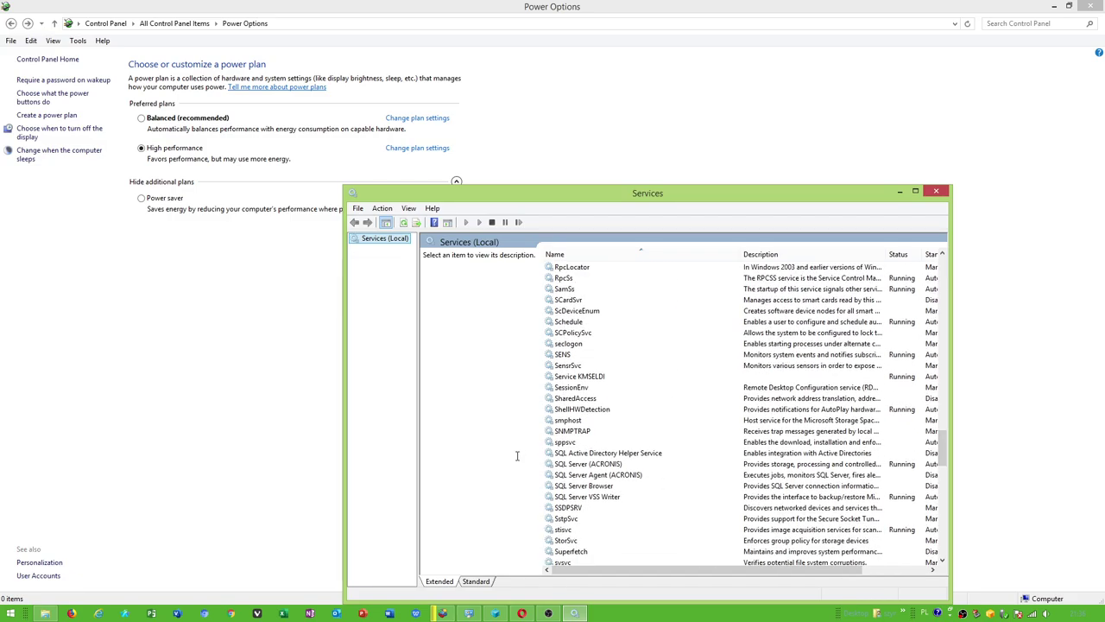
left_click(608, 507)
scroll(607, 509, "down", 7)
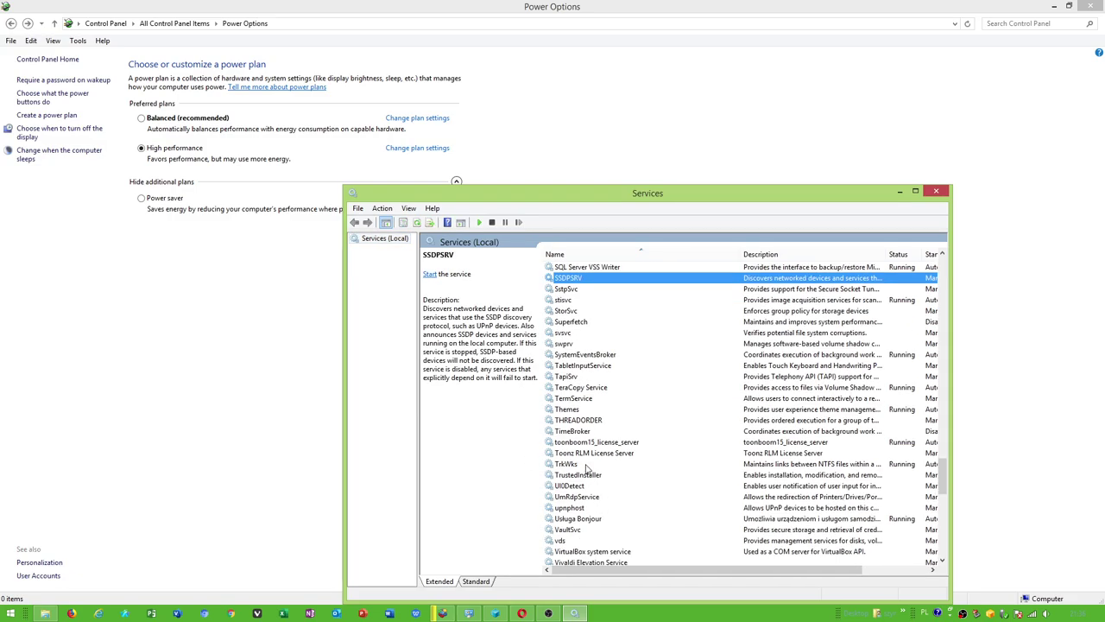
scroll(594, 406, "up", 3)
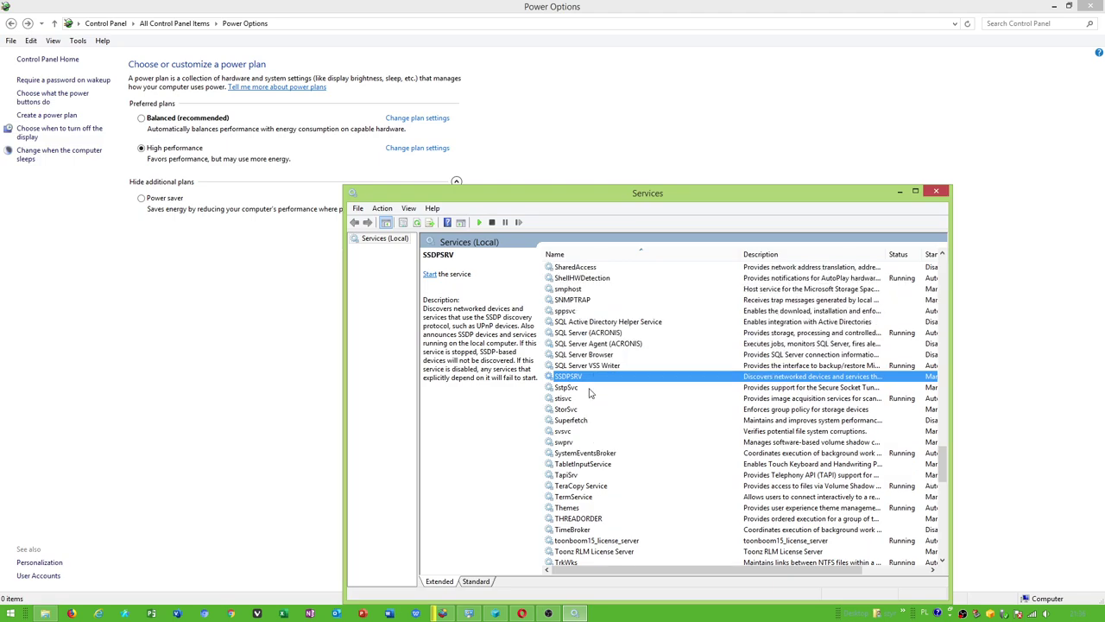
scroll(587, 399, "up", 3)
scroll(595, 415, "down", 5)
scroll(605, 436, "down", 3)
scroll(600, 438, "up", 3)
left_click(582, 355)
right_click(582, 355)
left_click(571, 378)
left_click(568, 355)
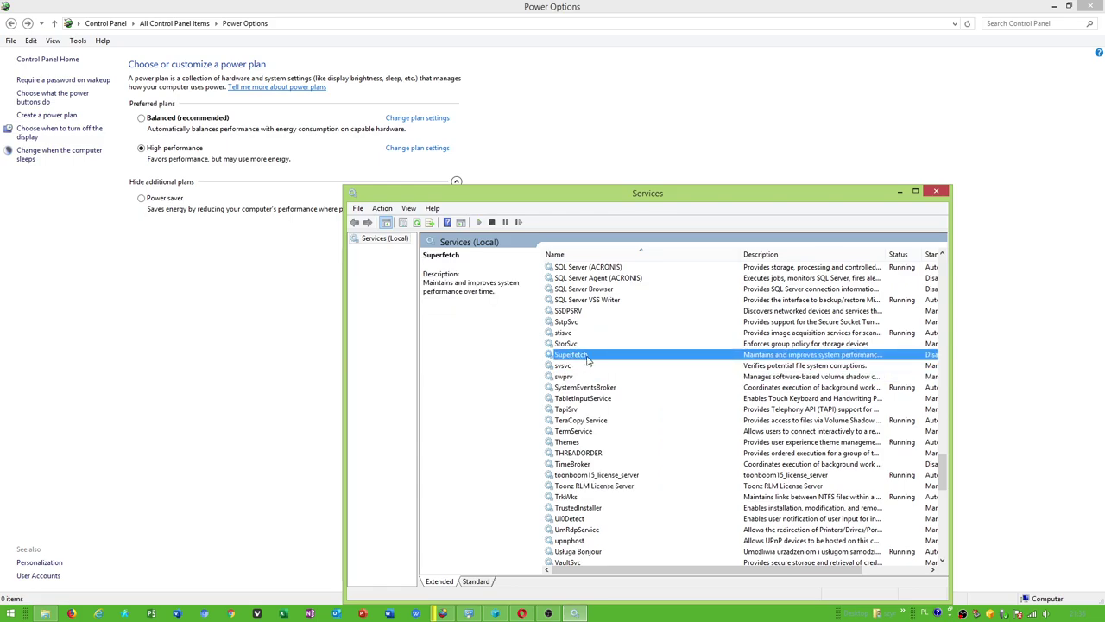
Step: Review the Superfetch service's recovery options and startup type in its properties, and close them without changes
scroll(629, 443, "down", 5)
scroll(629, 444, "down", 5)
scroll(627, 415, "up", 10)
scroll(587, 406, "down", 14)
scroll(598, 450, "down", 1)
scroll(596, 414, "up", 13)
right_click(587, 345)
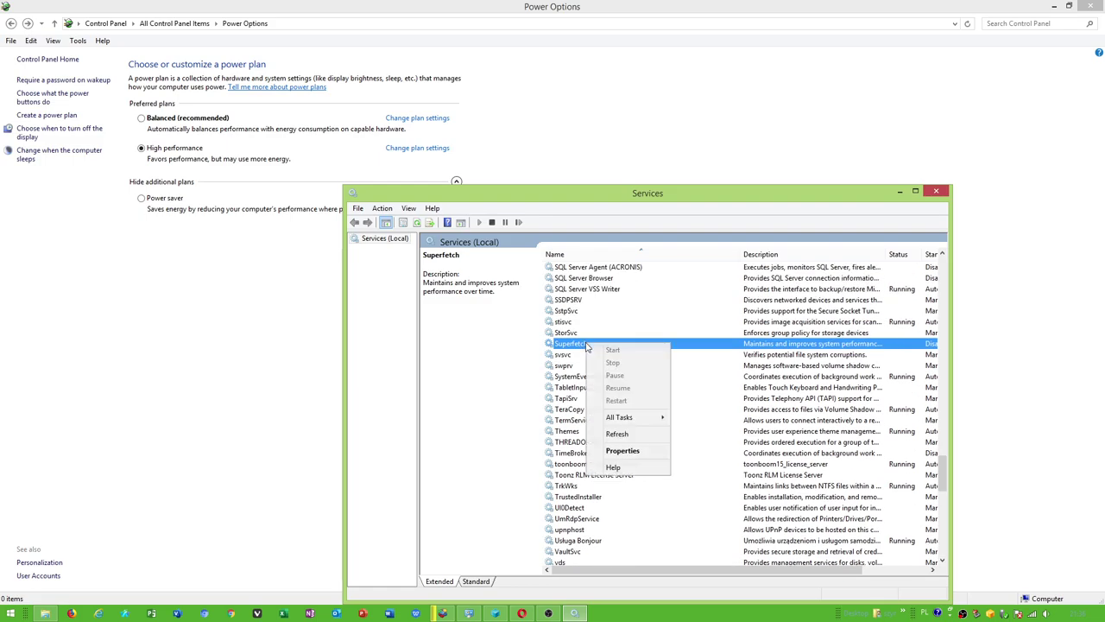
left_click(615, 447)
left_click(608, 286)
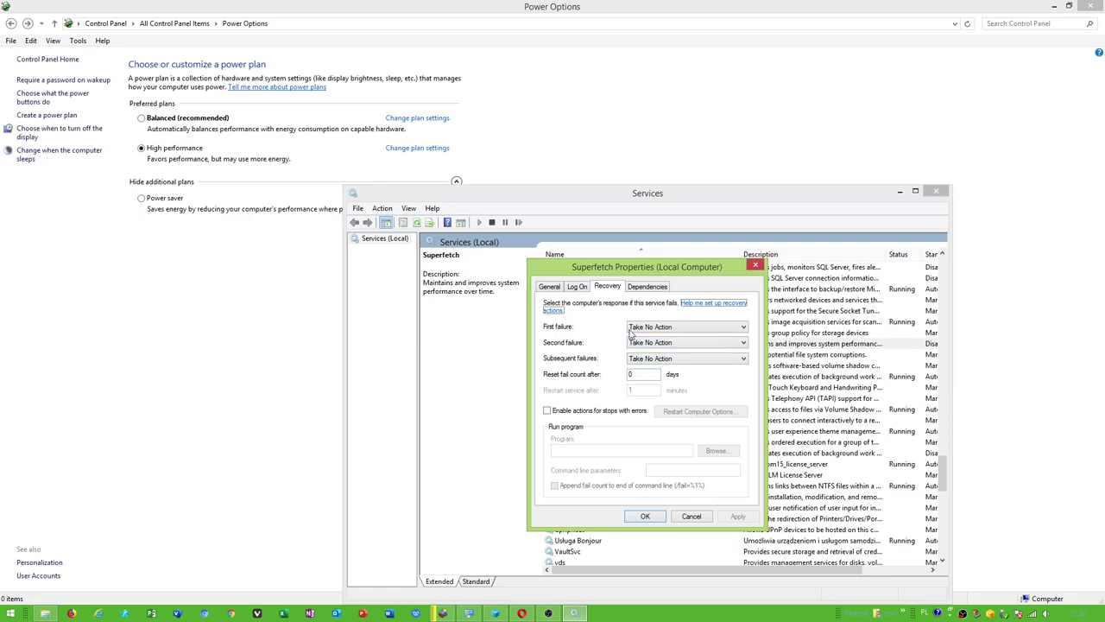
left_click(553, 286)
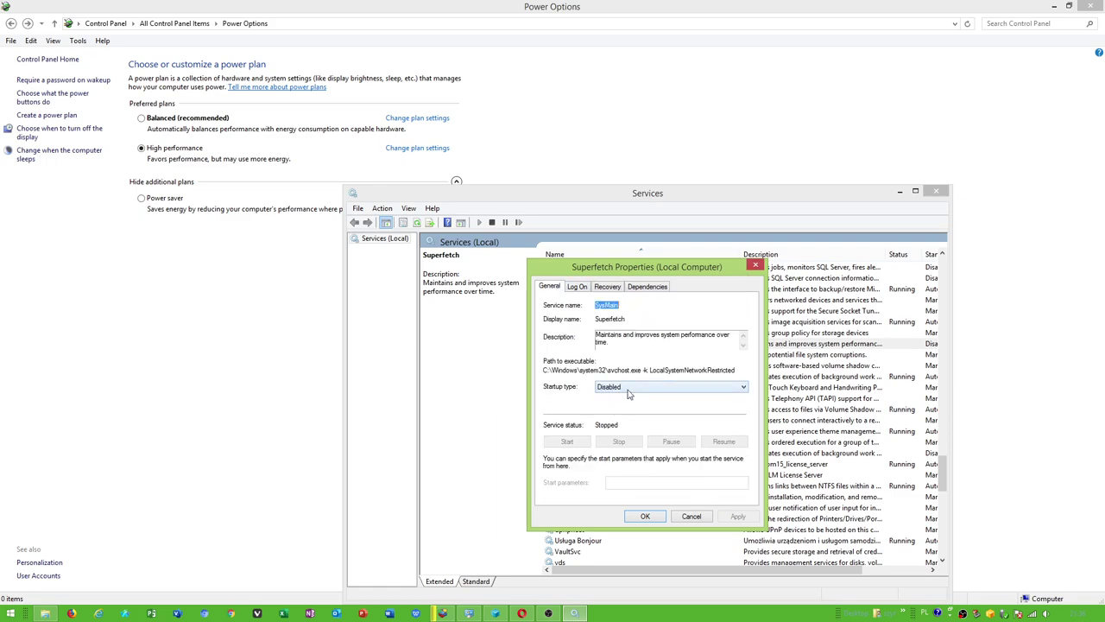
left_click(755, 266)
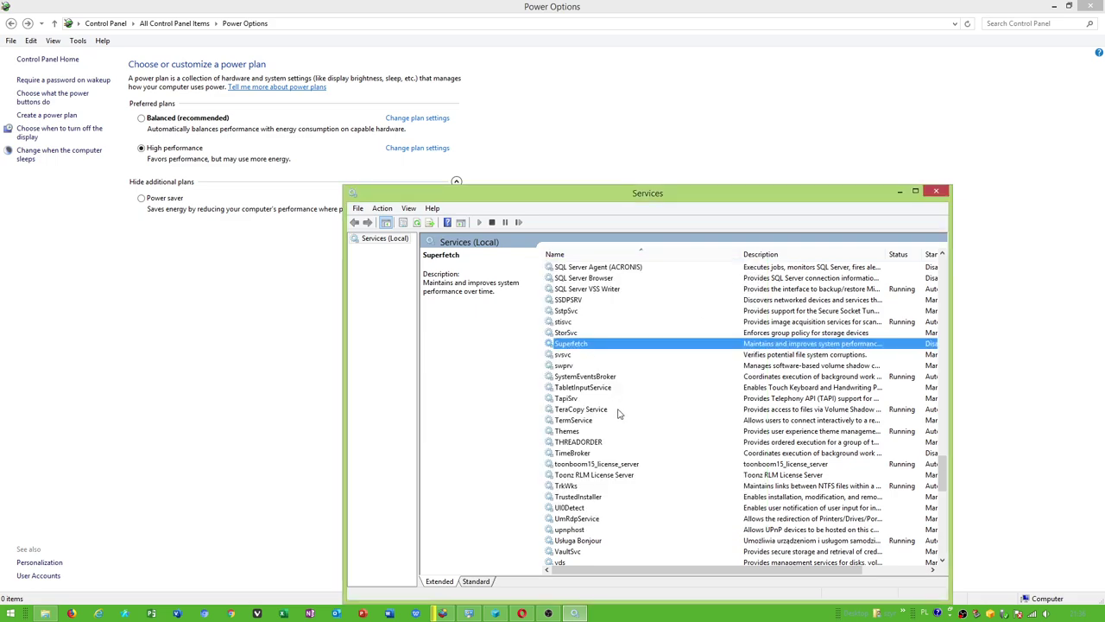
Step: Look through the services list down to the Windows Search entry, and close the Services console
scroll(617, 414, "down", 3)
scroll(610, 431, "down", 5)
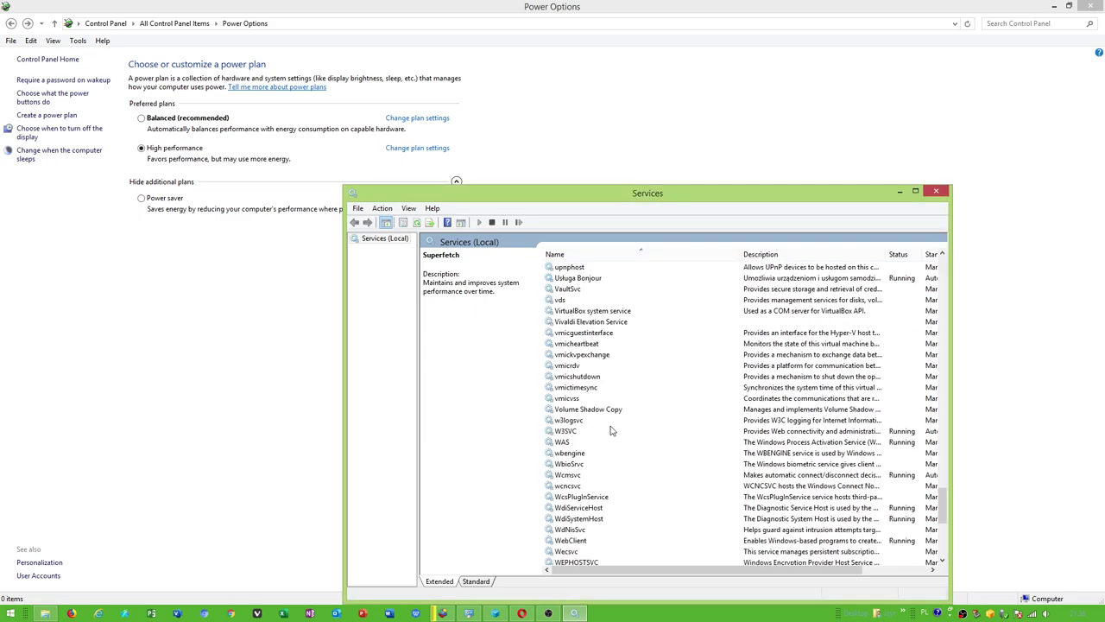
scroll(623, 441, "down", 4)
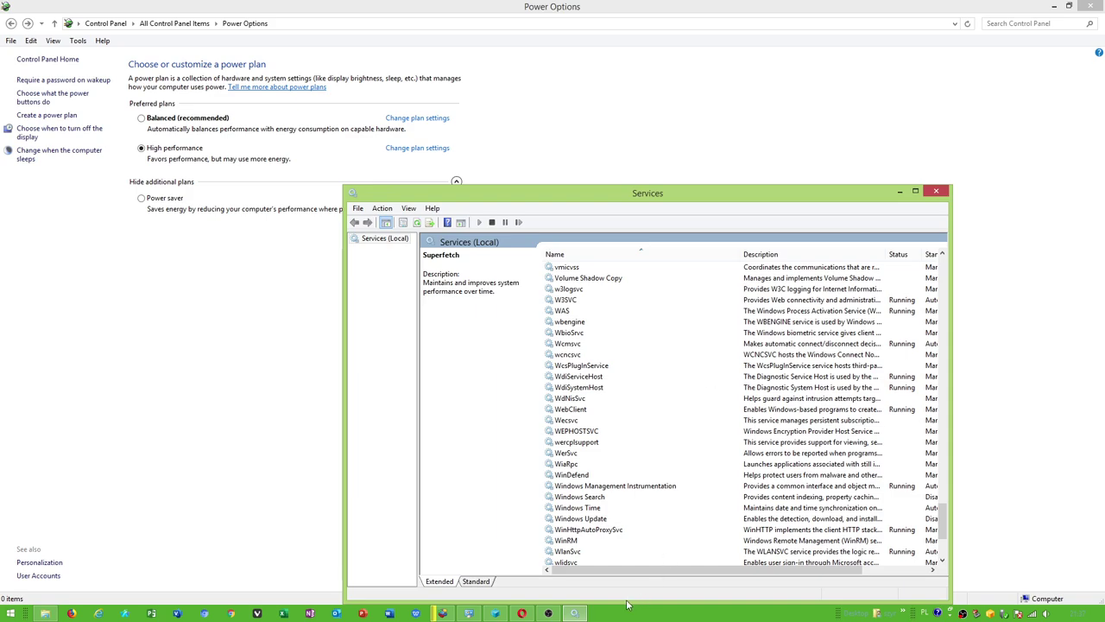
left_click(934, 192)
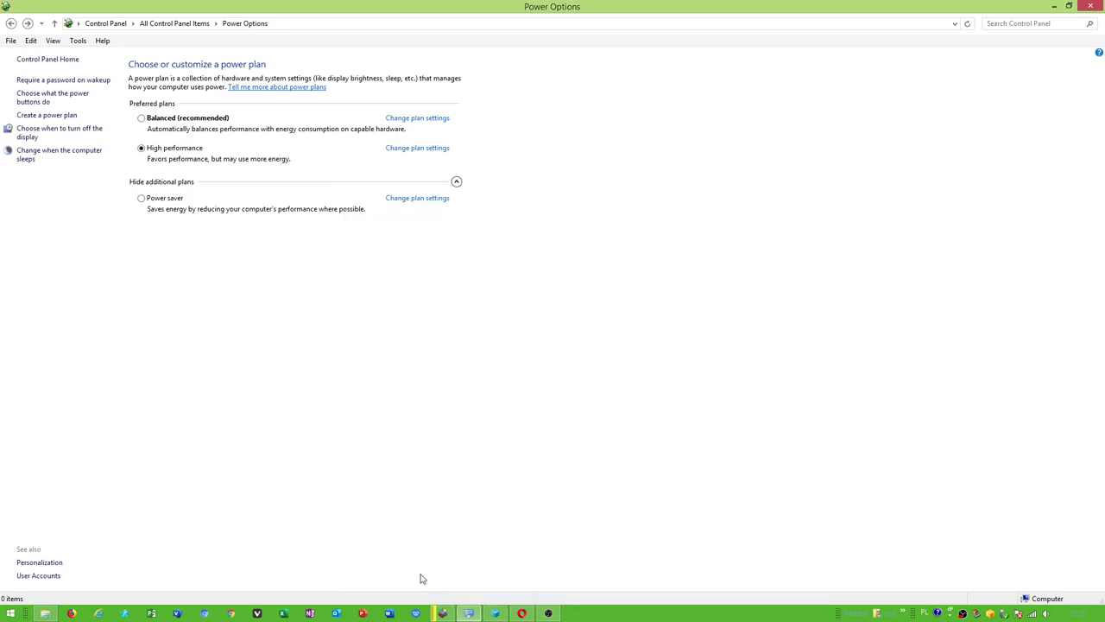
left_click(547, 614)
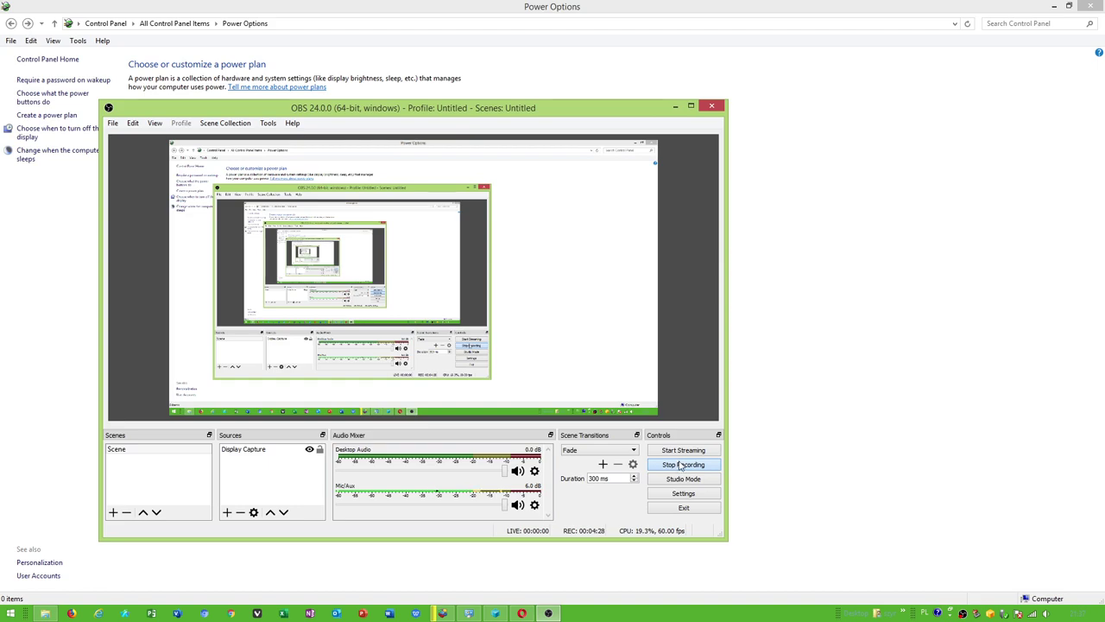